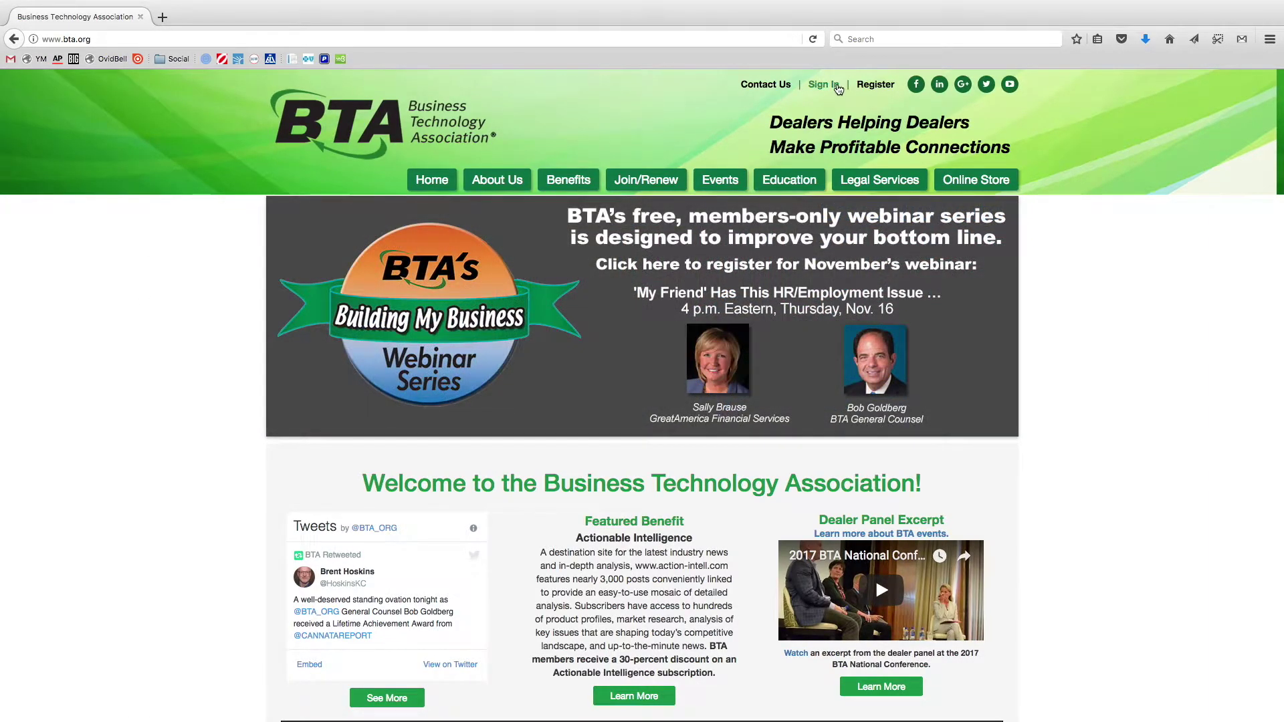
Sign in with the member username and password, then open the Edit Bio profile form.
{"action": "left_click", "coordinate": [834, 85]}
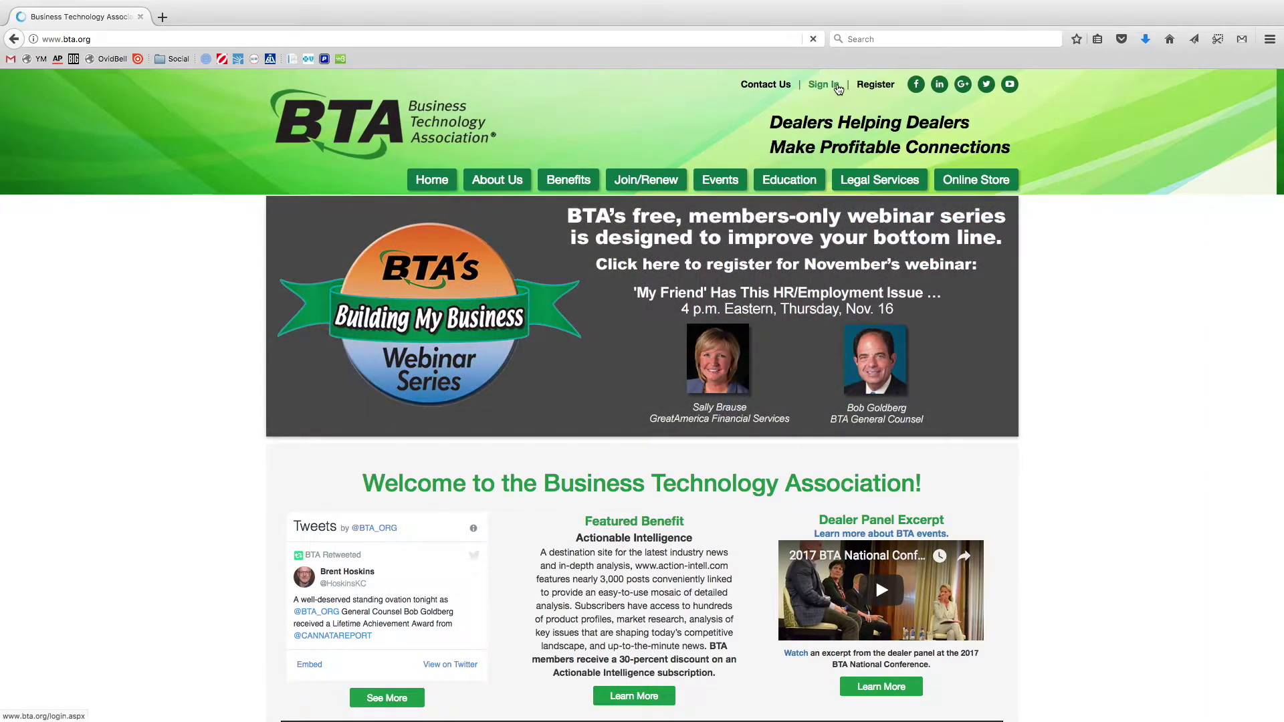
{"action": "left_click", "coordinate": [343, 277]}
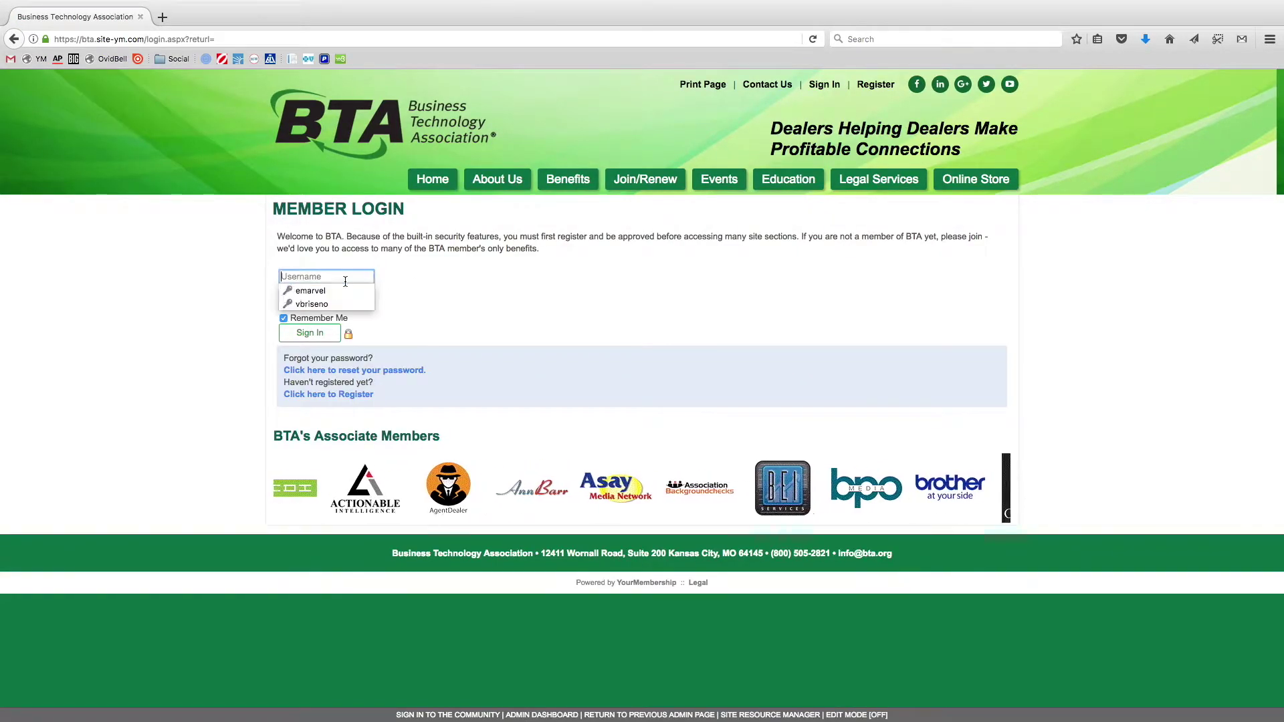
{"action": "type", "text": "test"}
{"action": "key", "text": "Tab"}
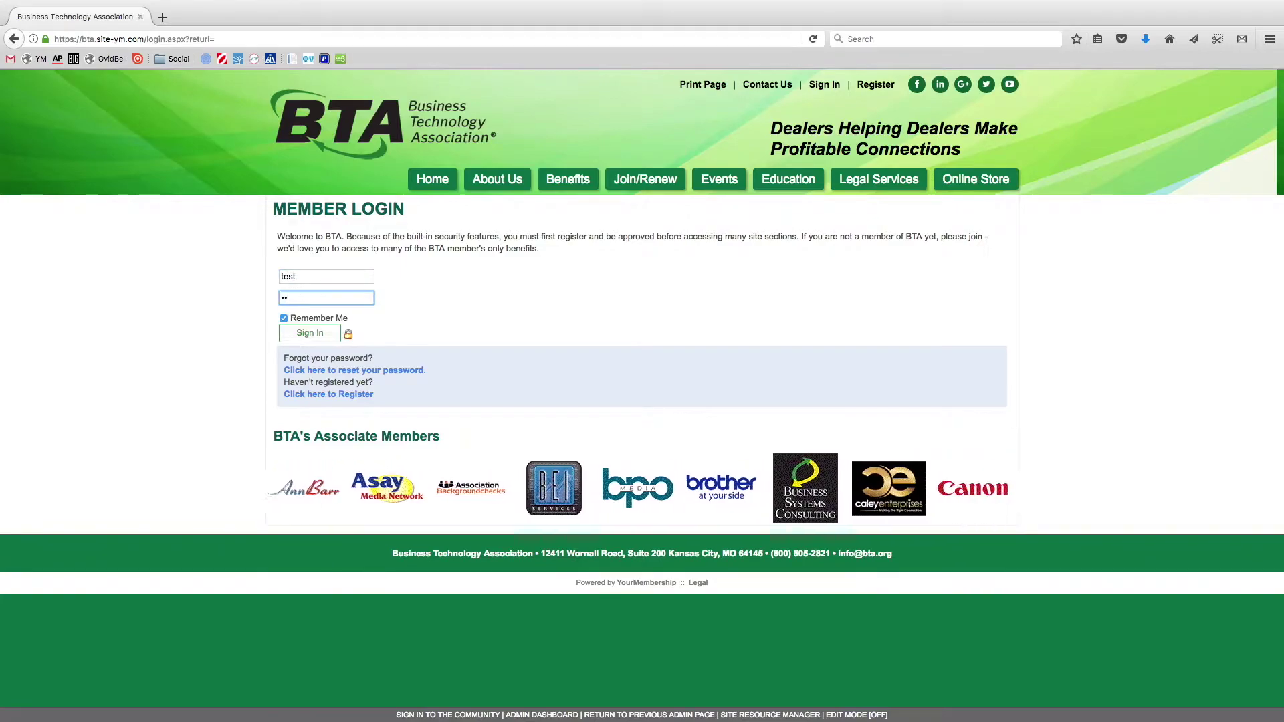
{"action": "type", "text": "password"}
{"action": "key", "text": "Return"}
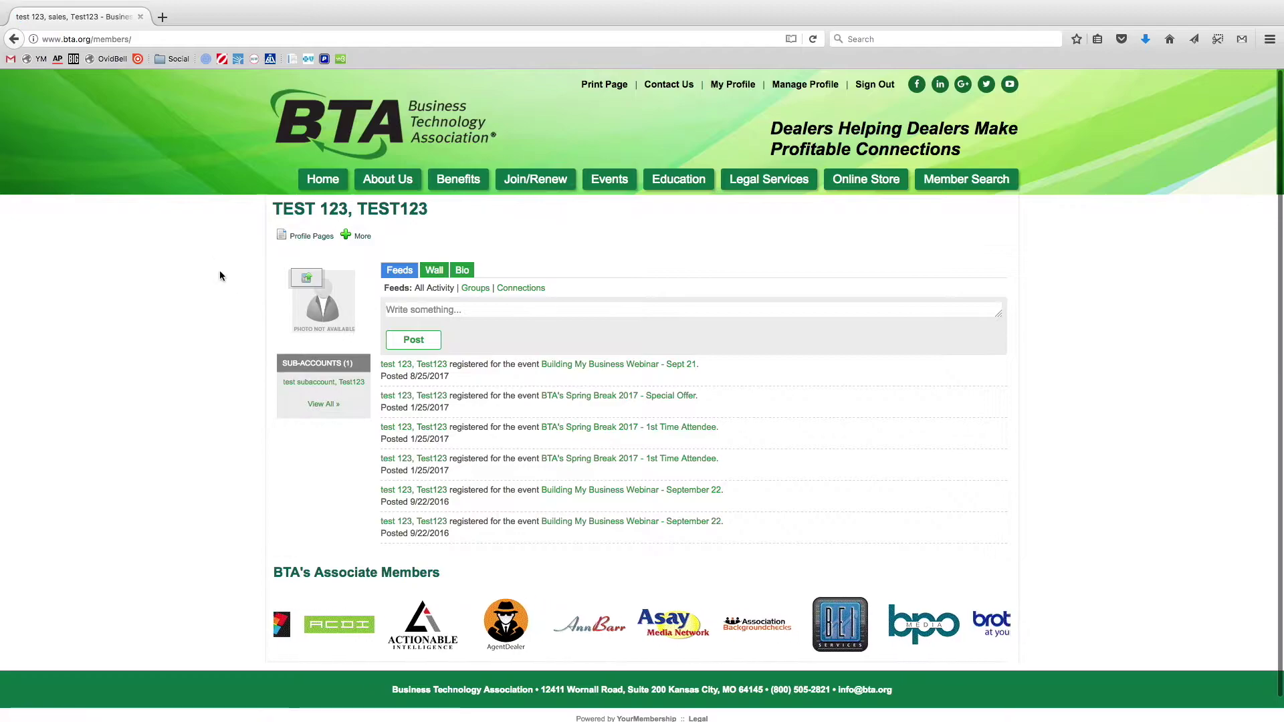
{"action": "left_click", "coordinate": [799, 90]}
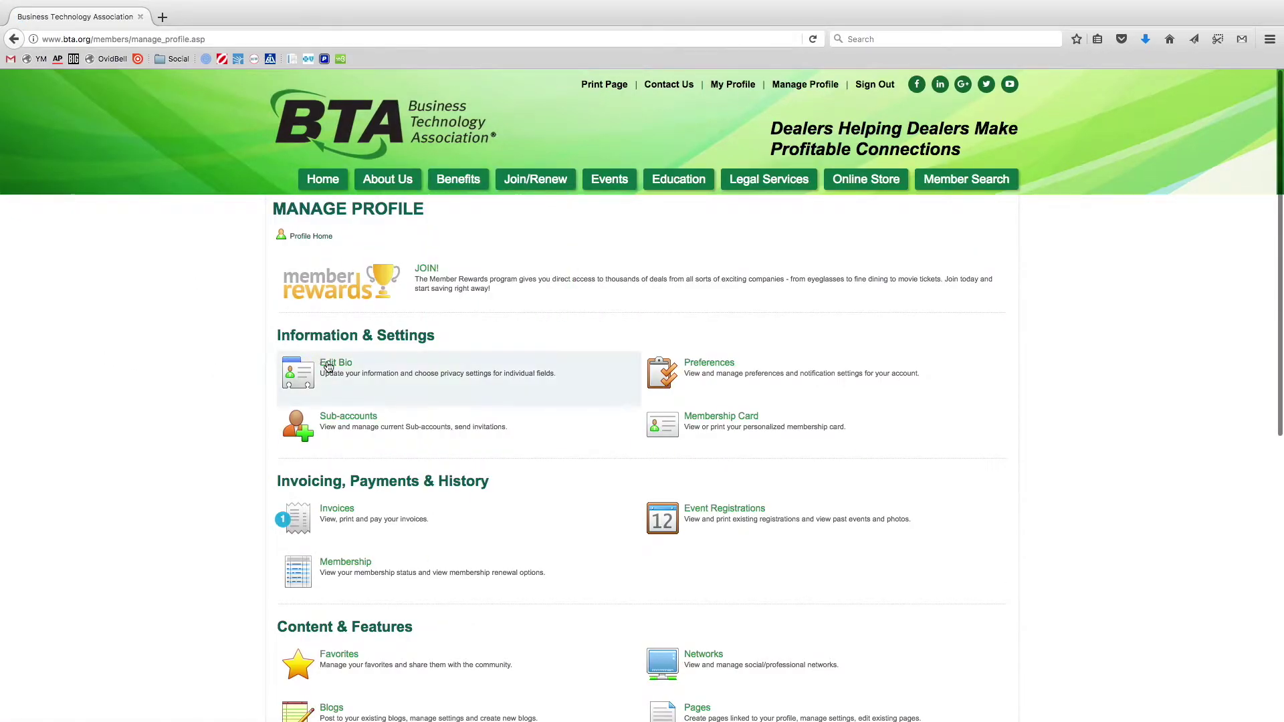
{"action": "left_click", "coordinate": [333, 374]}
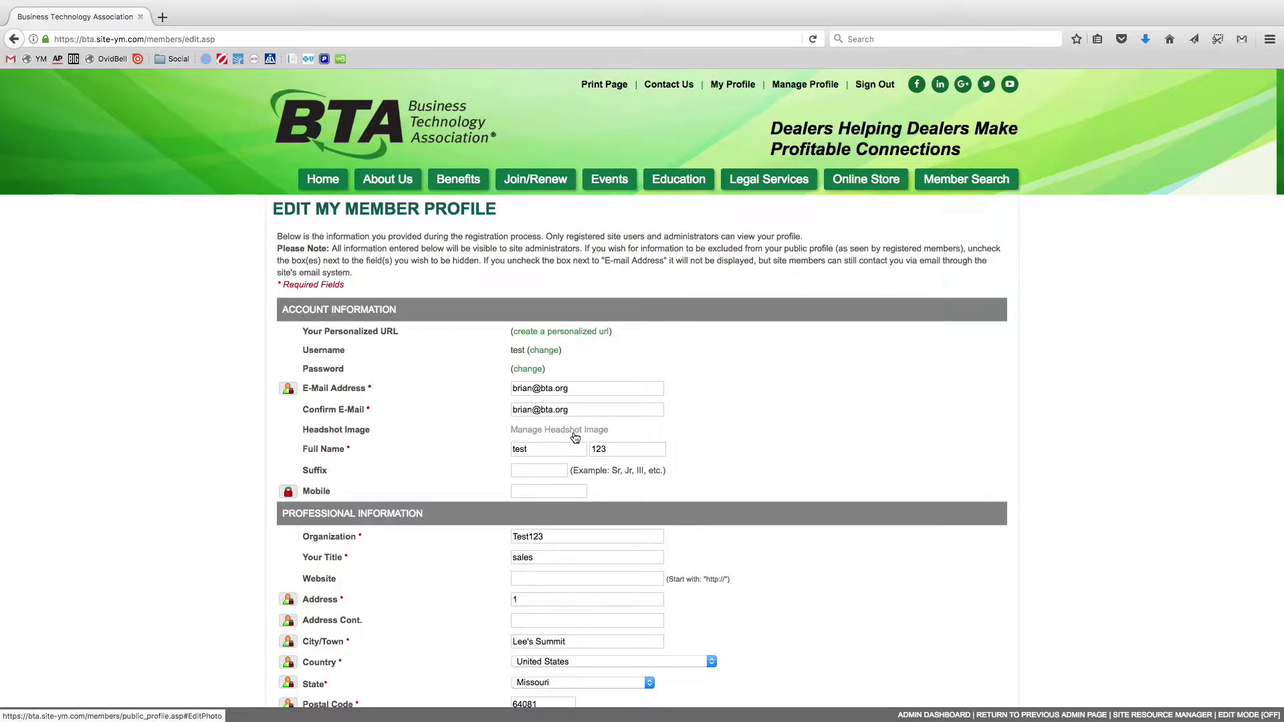
{"action": "scroll", "coordinate": [726, 431], "scroll_direction": "down", "scroll_amount": 3}
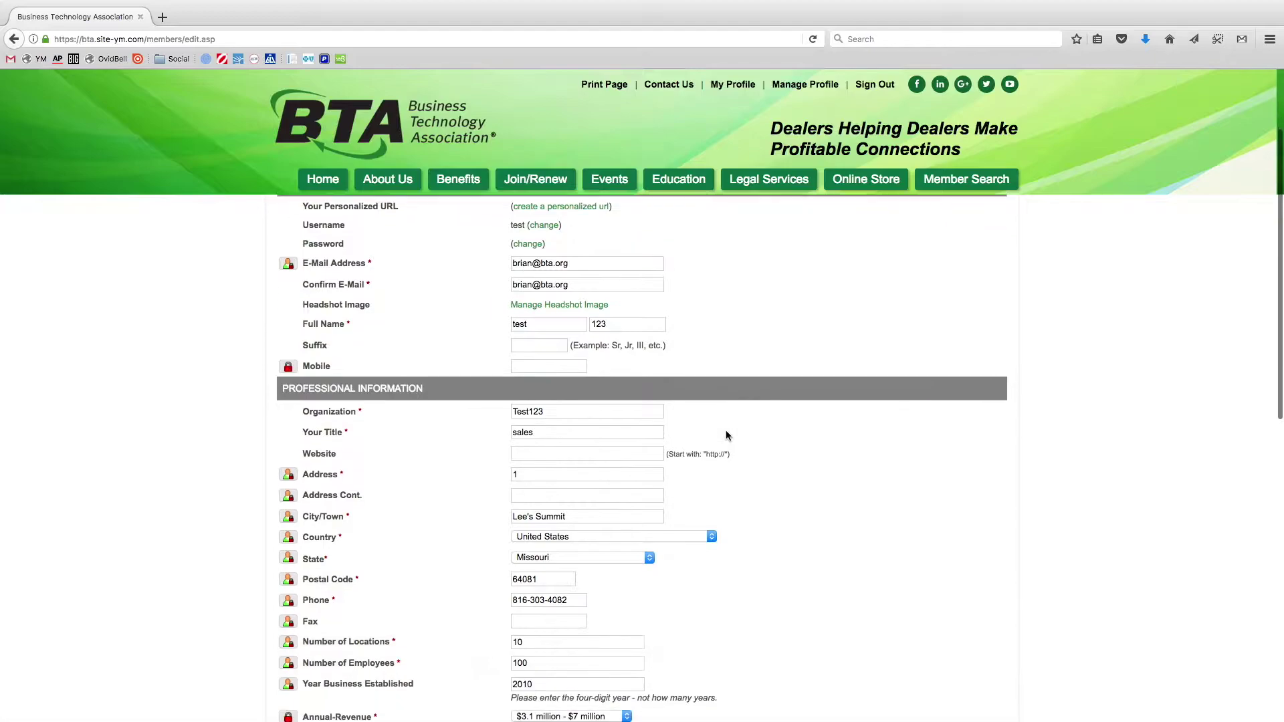
{"action": "scroll", "coordinate": [725, 430], "scroll_direction": "down", "scroll_amount": 1}
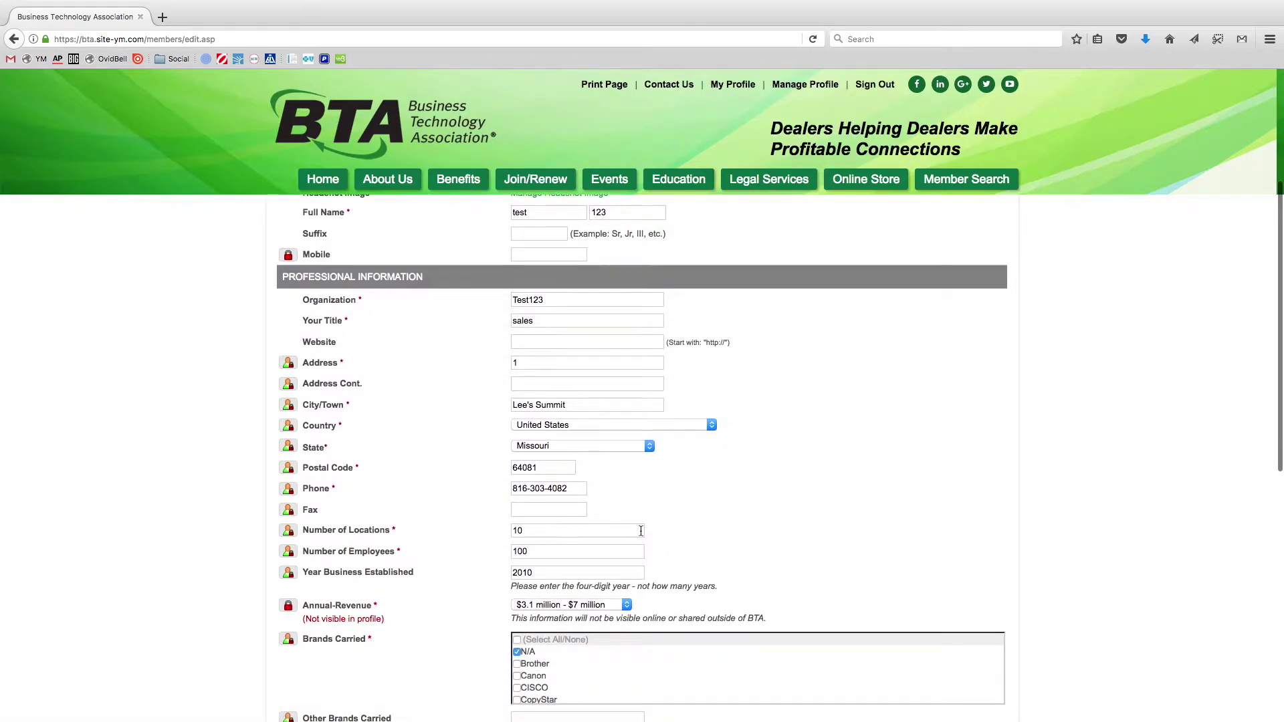
Check locations, employees and year established, keep the $3.1–7 million revenue range, and save.
{"action": "left_click", "coordinate": [542, 530]}
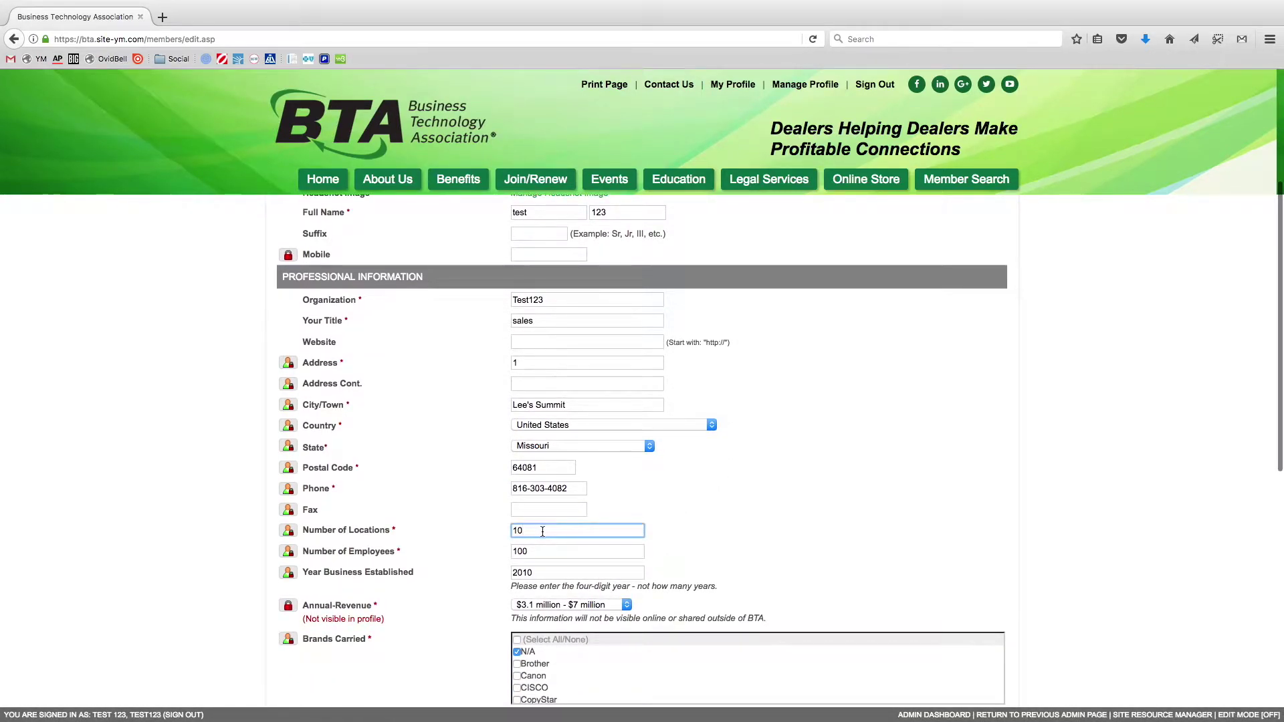
{"action": "left_click", "coordinate": [546, 554]}
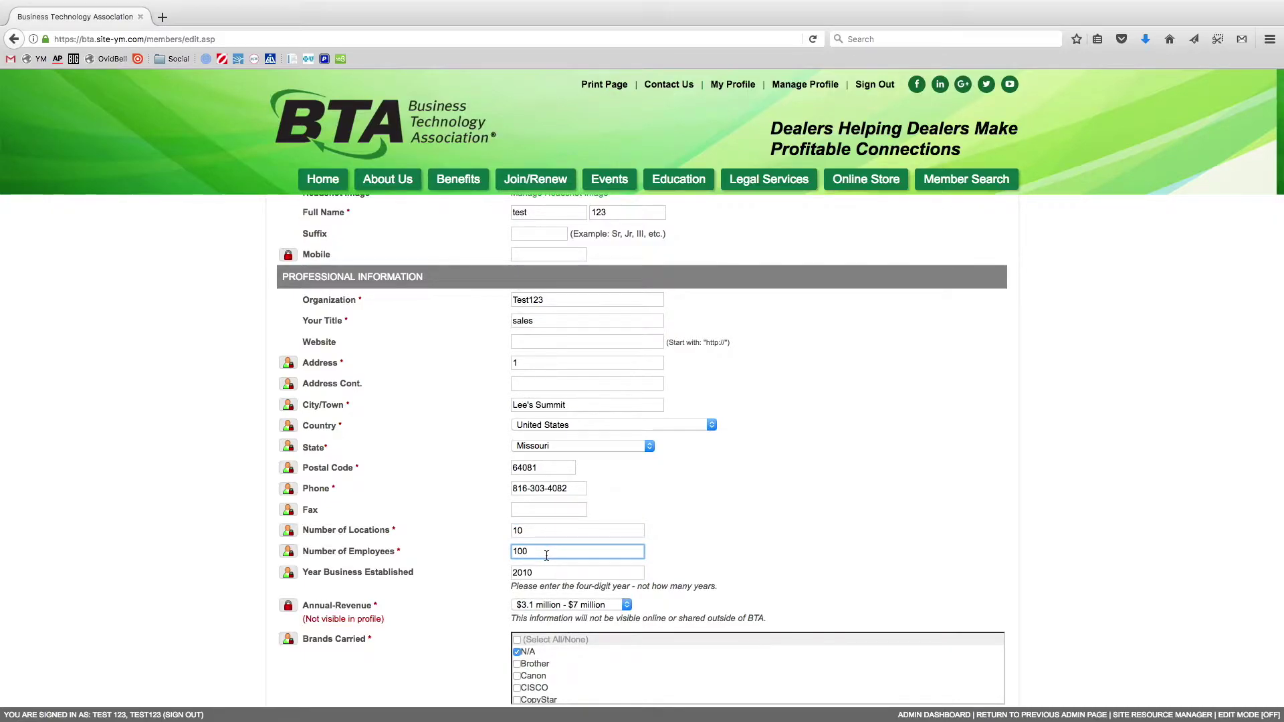
{"action": "left_click", "coordinate": [559, 570]}
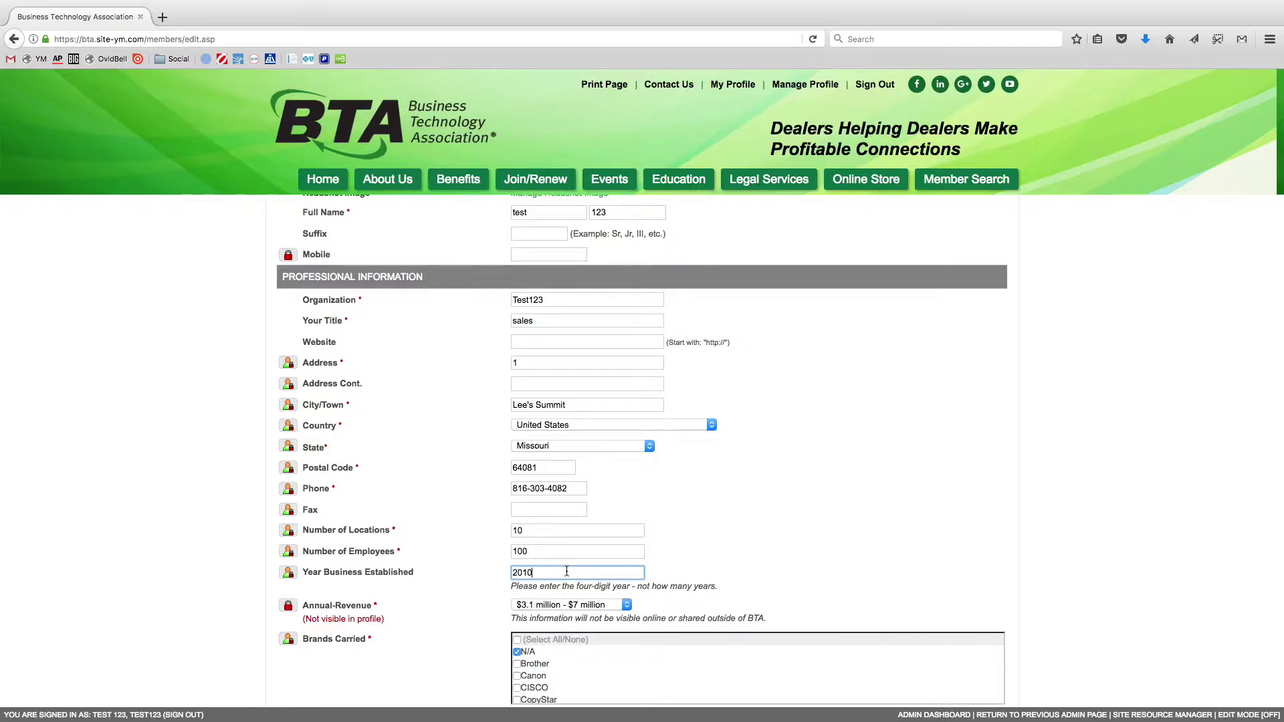
{"action": "left_click", "coordinate": [600, 610]}
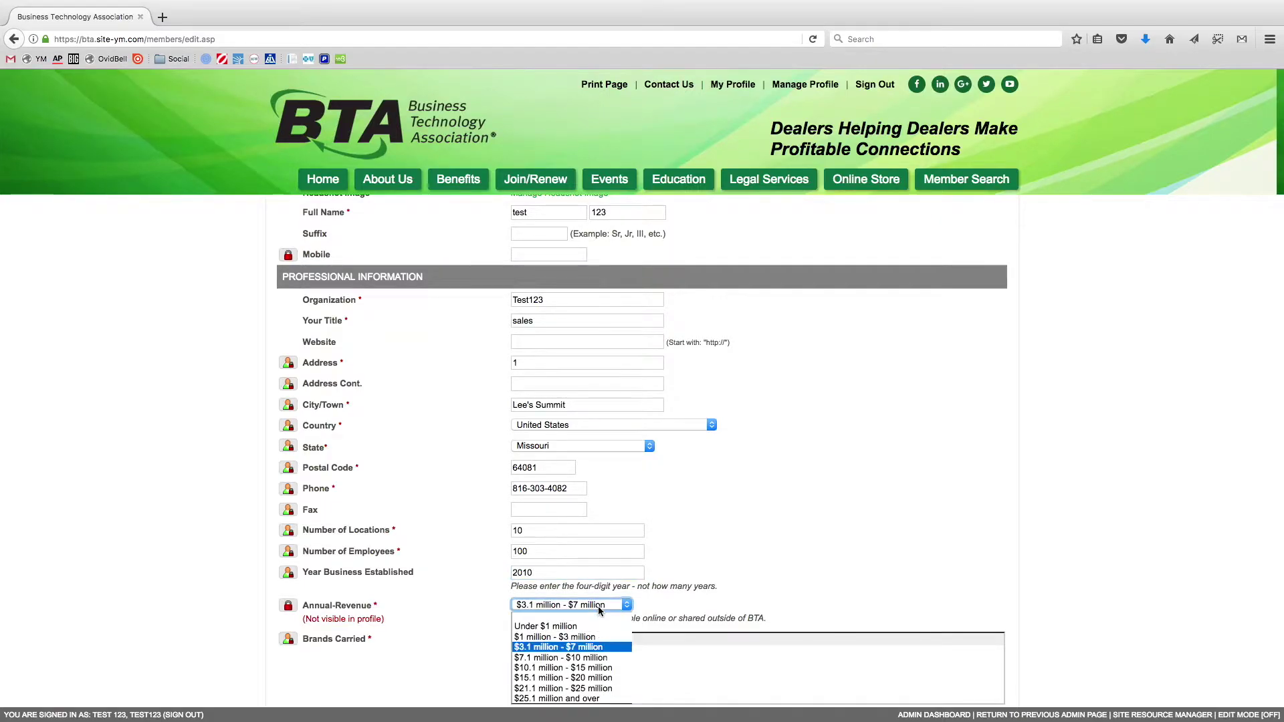
{"action": "left_click", "coordinate": [601, 609]}
{"action": "scroll", "coordinate": [771, 563], "scroll_direction": "down", "scroll_amount": 3}
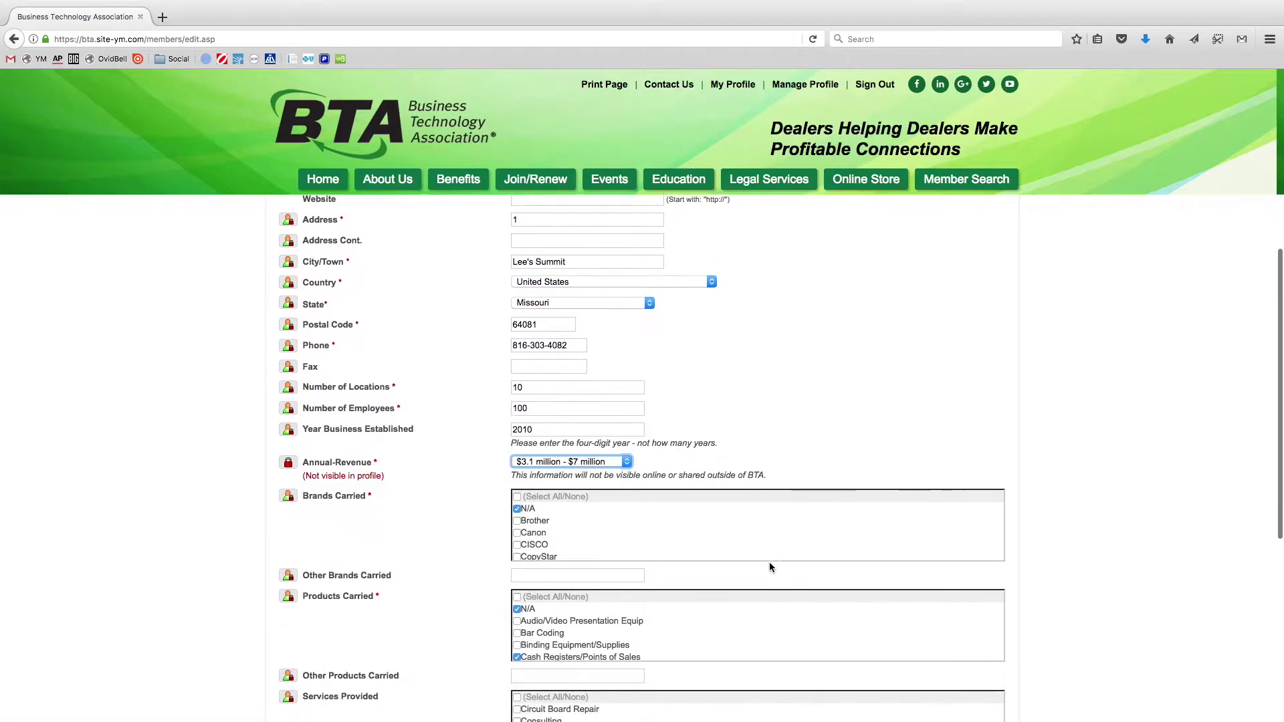
{"action": "scroll", "coordinate": [772, 561], "scroll_direction": "down", "scroll_amount": 1}
{"action": "scroll", "coordinate": [597, 466], "scroll_direction": "down", "scroll_amount": 3}
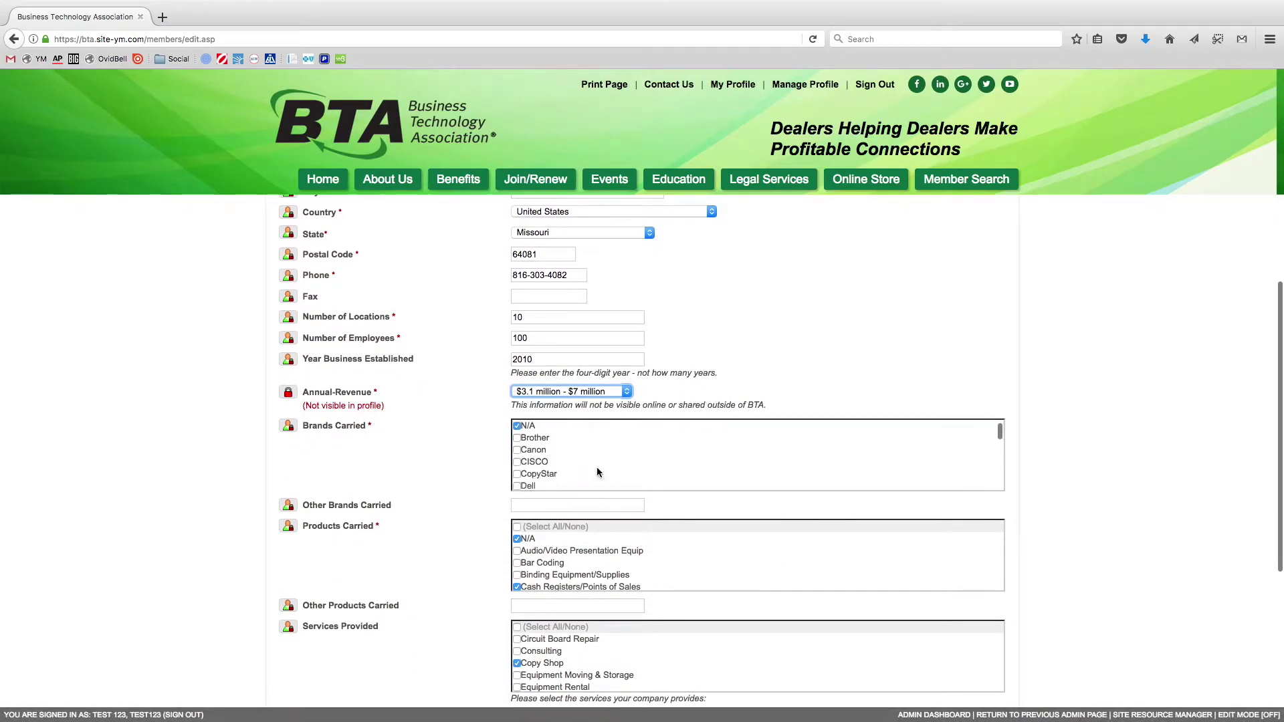
{"action": "scroll", "coordinate": [597, 466], "scroll_direction": "down", "scroll_amount": 3}
{"action": "scroll", "coordinate": [596, 467], "scroll_direction": "down", "scroll_amount": 5}
{"action": "scroll", "coordinate": [697, 549], "scroll_direction": "down", "scroll_amount": 3}
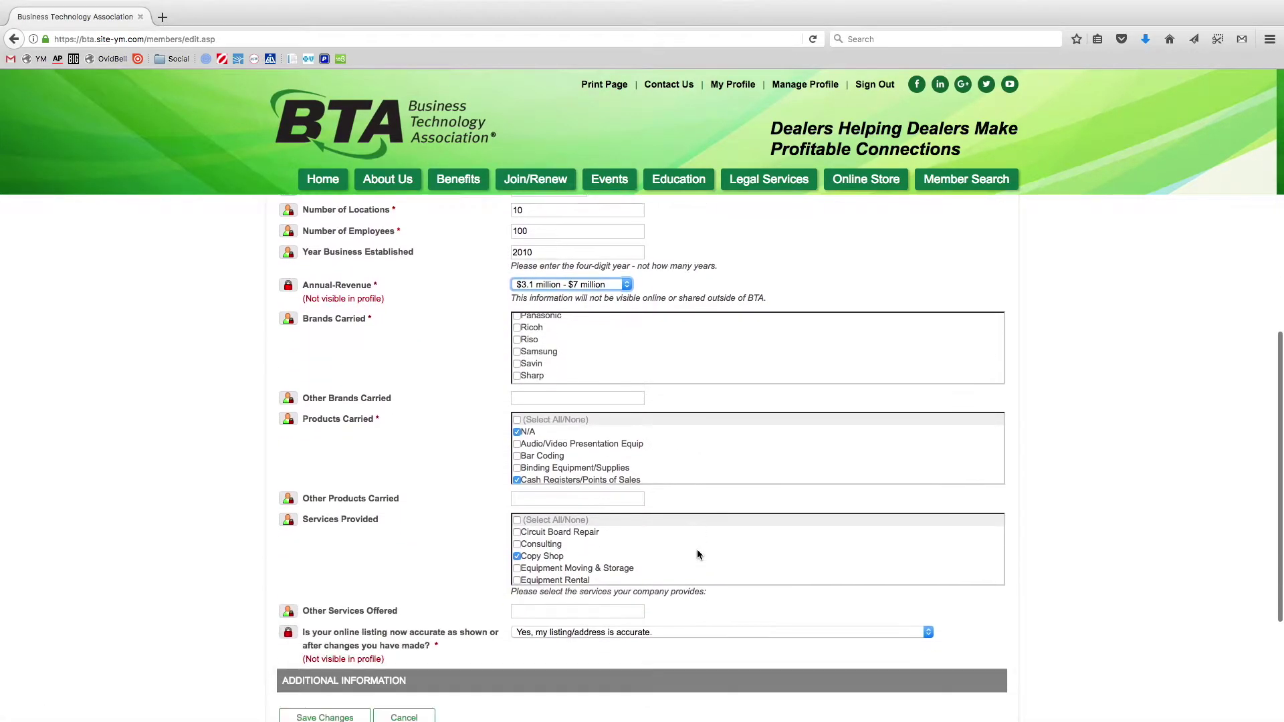
{"action": "scroll", "coordinate": [639, 446], "scroll_direction": "down", "scroll_amount": 2}
{"action": "scroll", "coordinate": [639, 445], "scroll_direction": "down", "scroll_amount": 3}
{"action": "scroll", "coordinate": [703, 447], "scroll_direction": "down", "scroll_amount": 3}
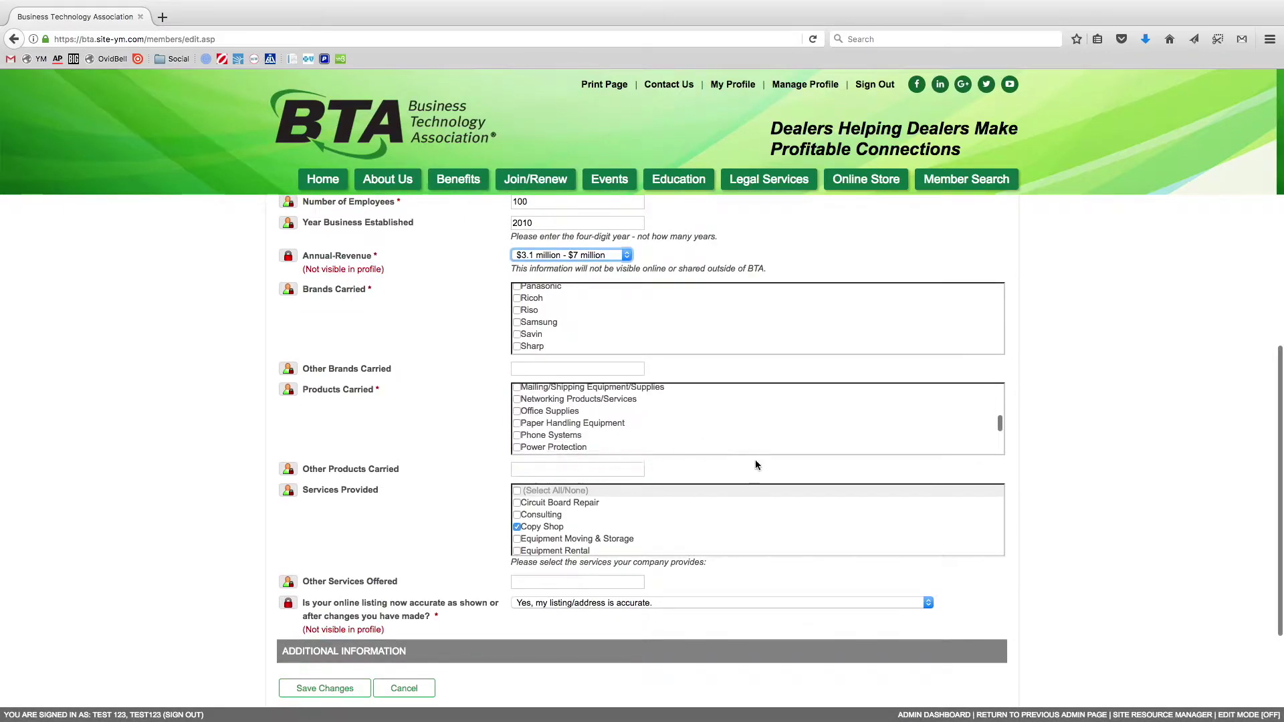
{"action": "scroll", "coordinate": [705, 531], "scroll_direction": "down", "scroll_amount": 1}
{"action": "scroll", "coordinate": [704, 537], "scroll_direction": "down", "scroll_amount": 3}
{"action": "scroll", "coordinate": [151, 545], "scroll_direction": "down", "scroll_amount": 2}
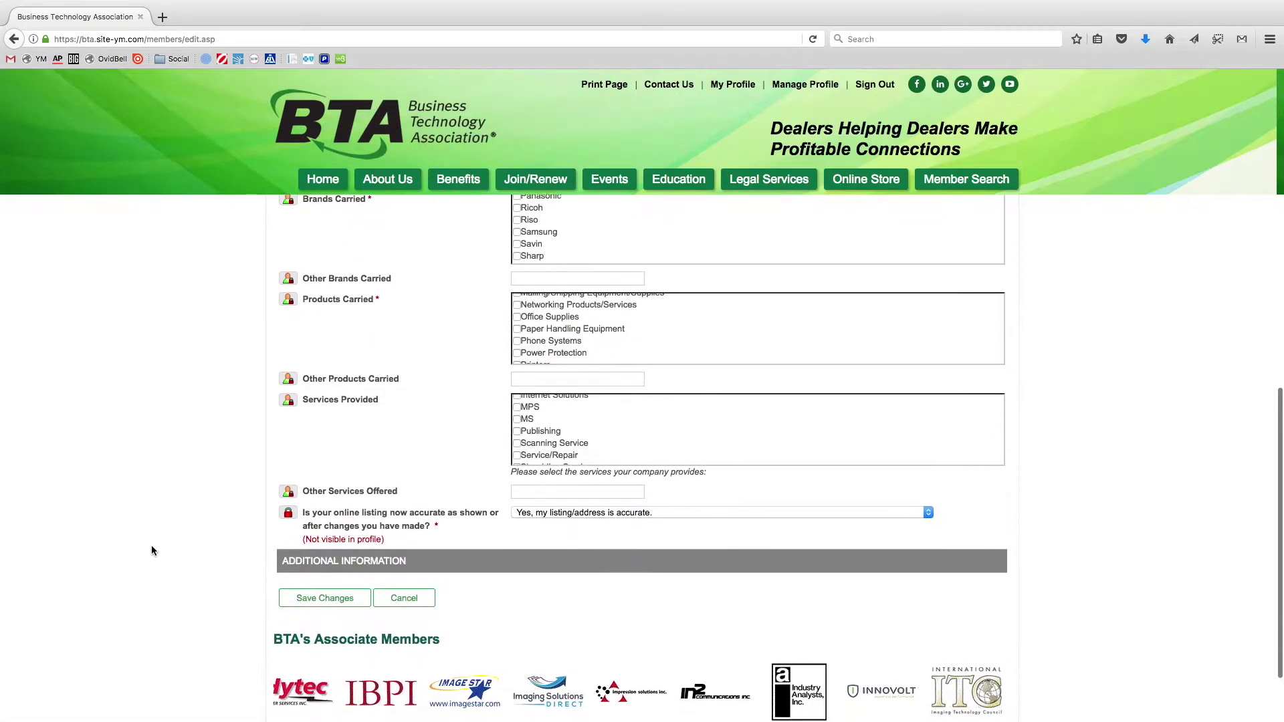
{"action": "left_click", "coordinate": [330, 583]}
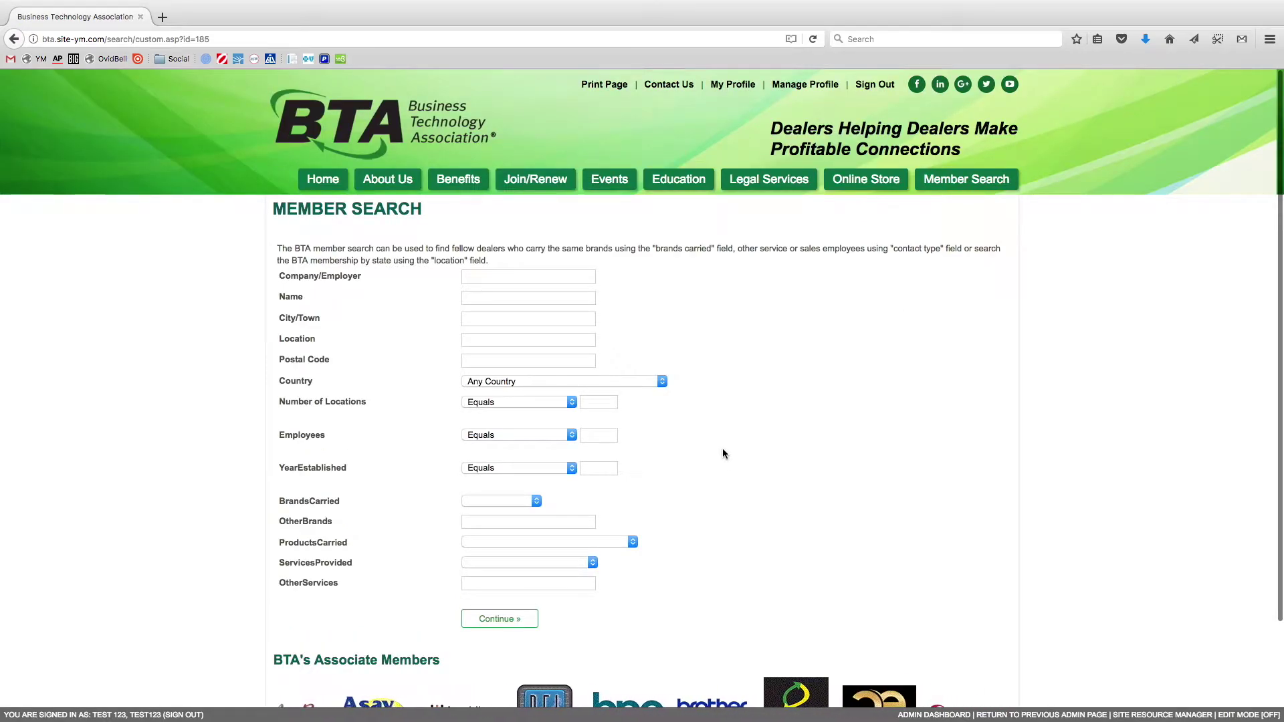
Inspect the brands, City/Town and Name search fields, then open Sub-accounts from Manage Profile.
{"action": "left_click", "coordinate": [505, 503]}
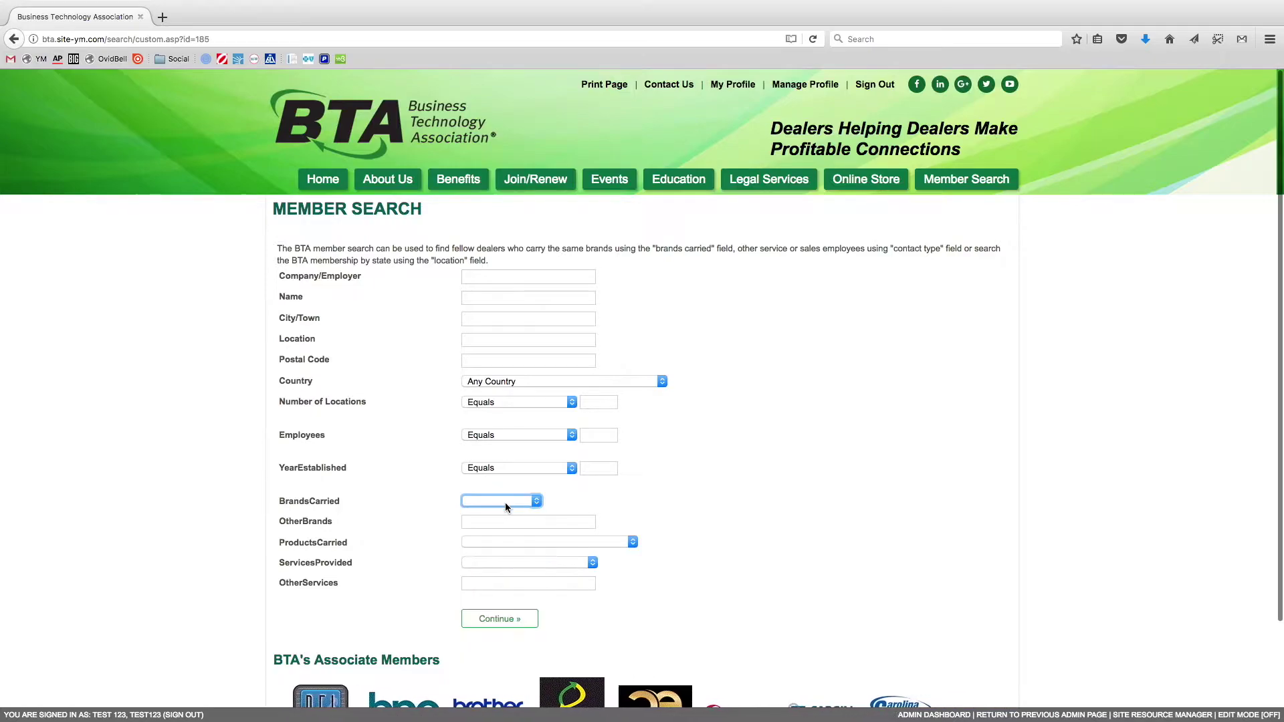
{"action": "left_click", "coordinate": [502, 321]}
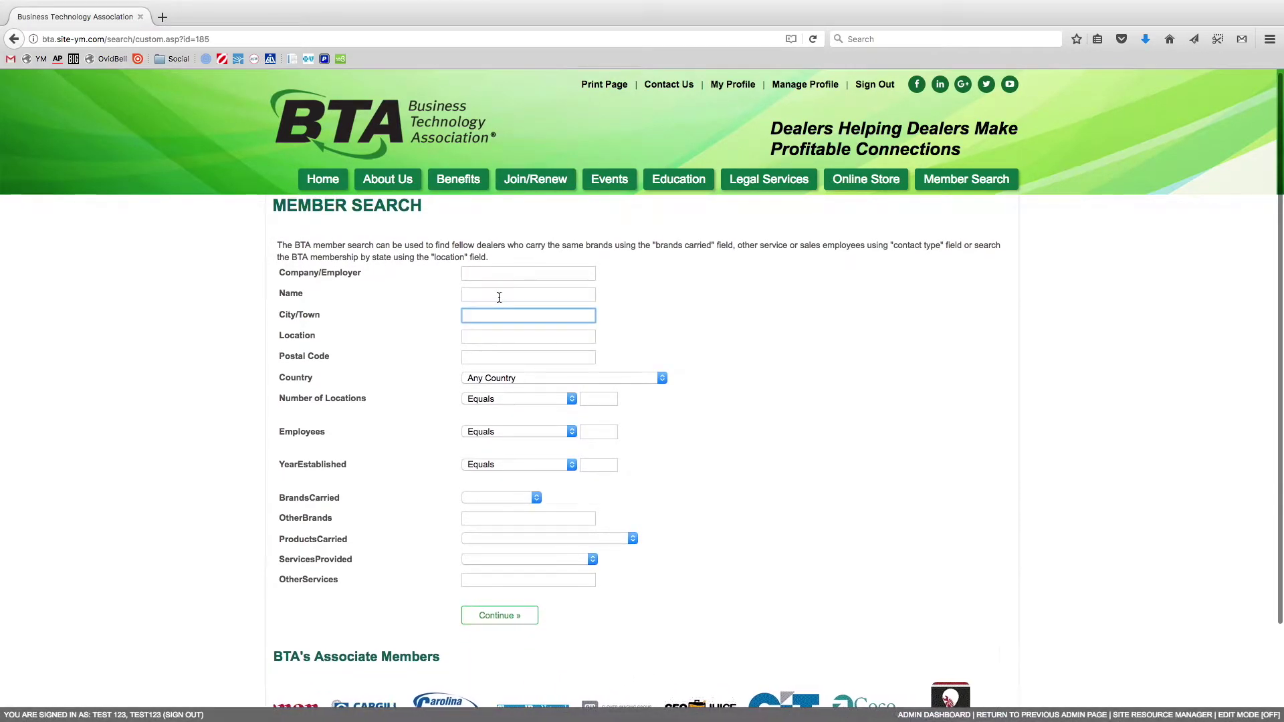
{"action": "scroll", "coordinate": [499, 297], "scroll_direction": "up", "scroll_amount": 1}
{"action": "left_click", "coordinate": [499, 297]}
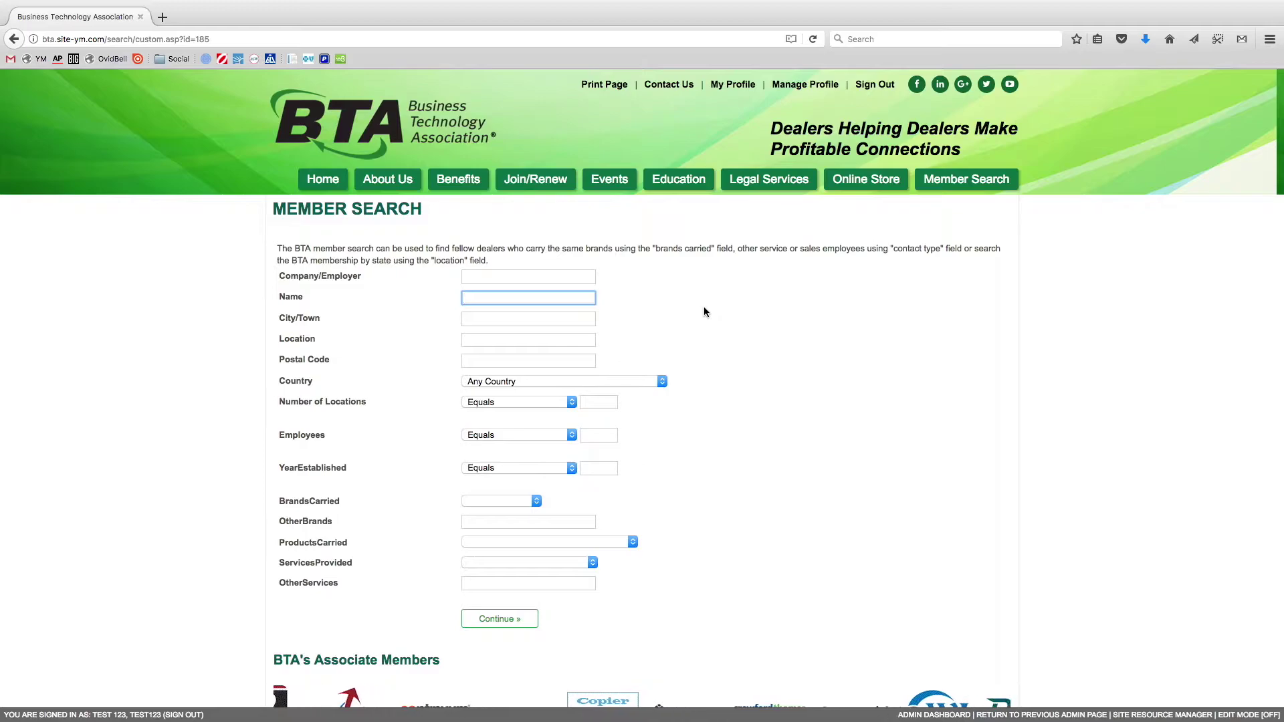
{"action": "left_click", "coordinate": [819, 88]}
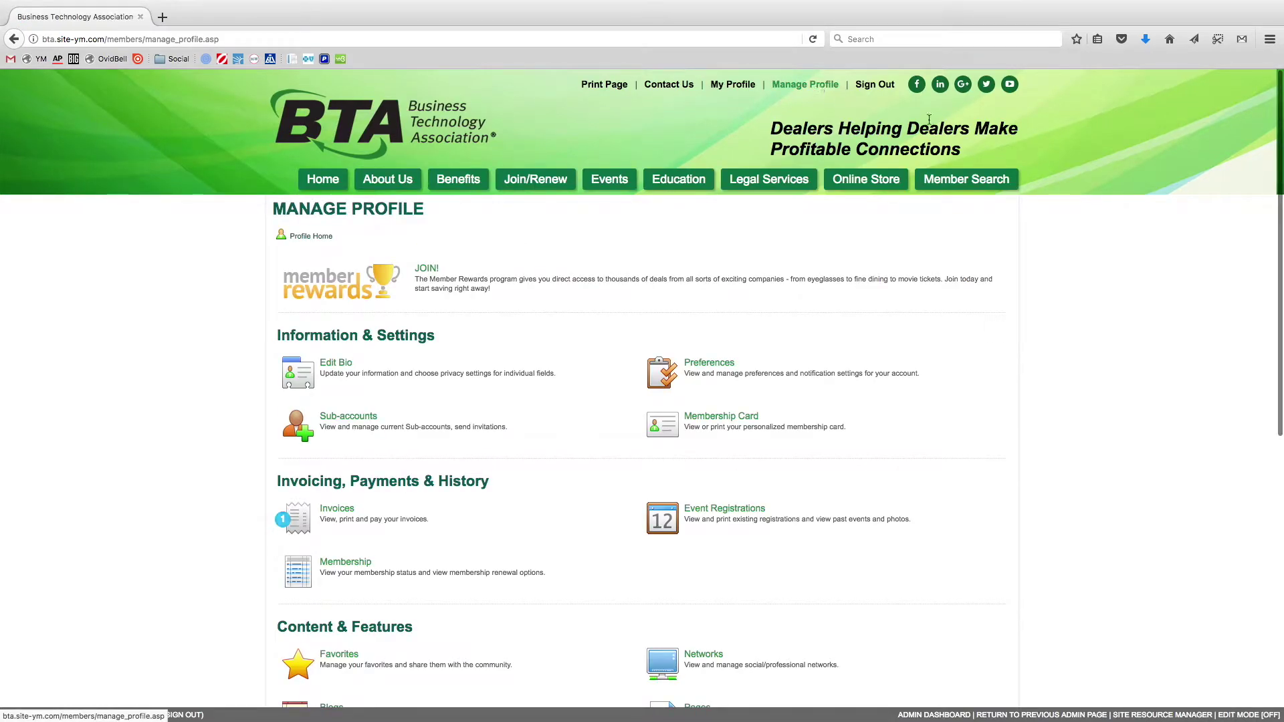
{"action": "left_click", "coordinate": [412, 419]}
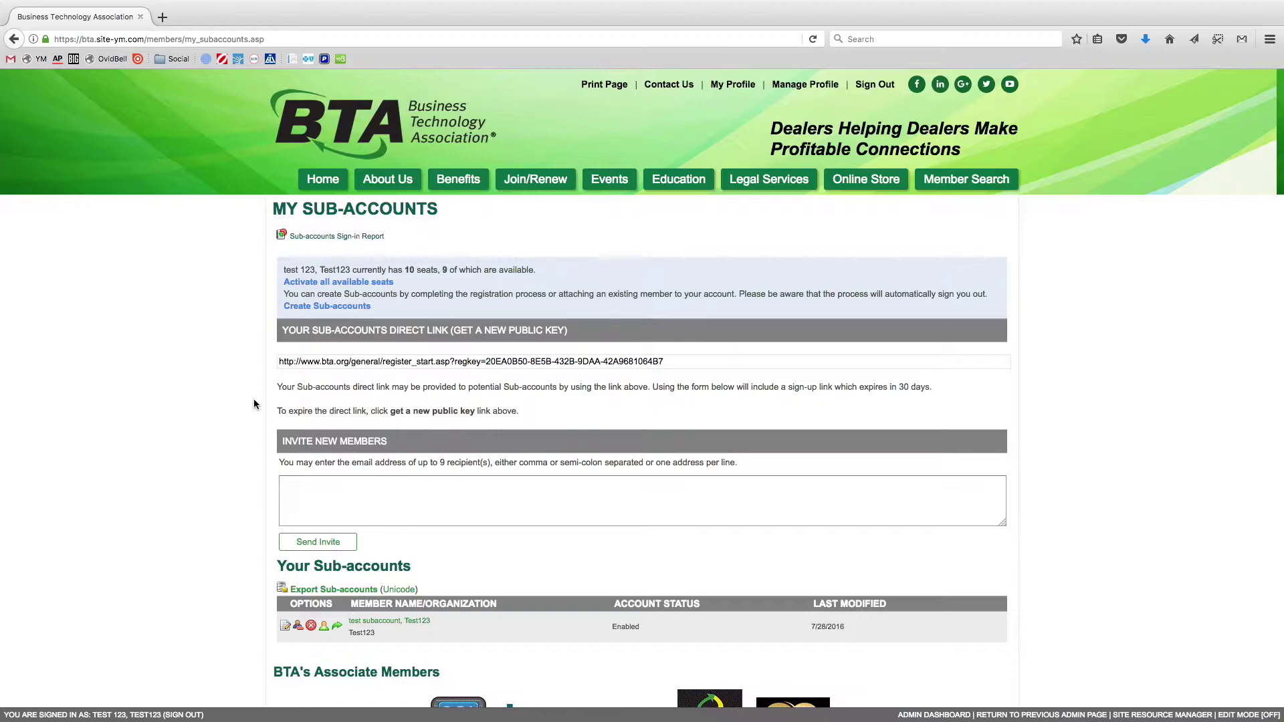
Select the sub-account sign-up link, enter an invitee's email, and return to Manage Profile.
{"action": "left_click", "coordinate": [318, 361]}
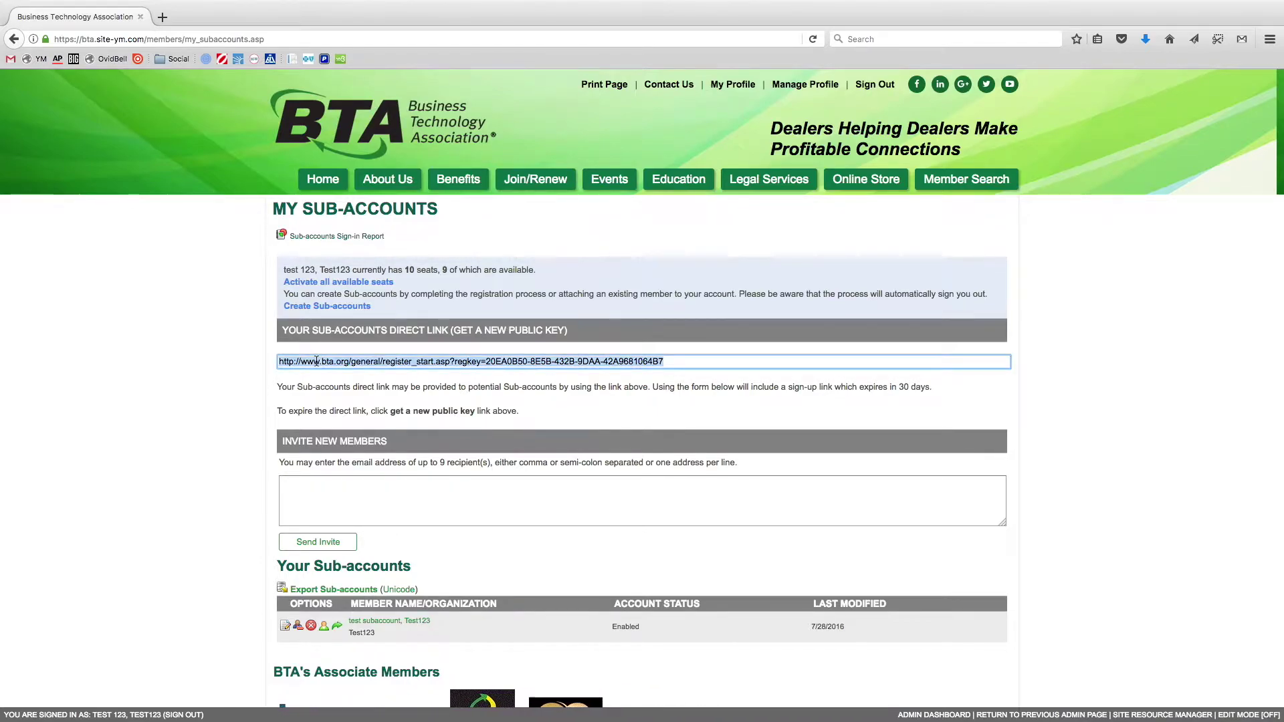
{"action": "left_click", "coordinate": [408, 500]}
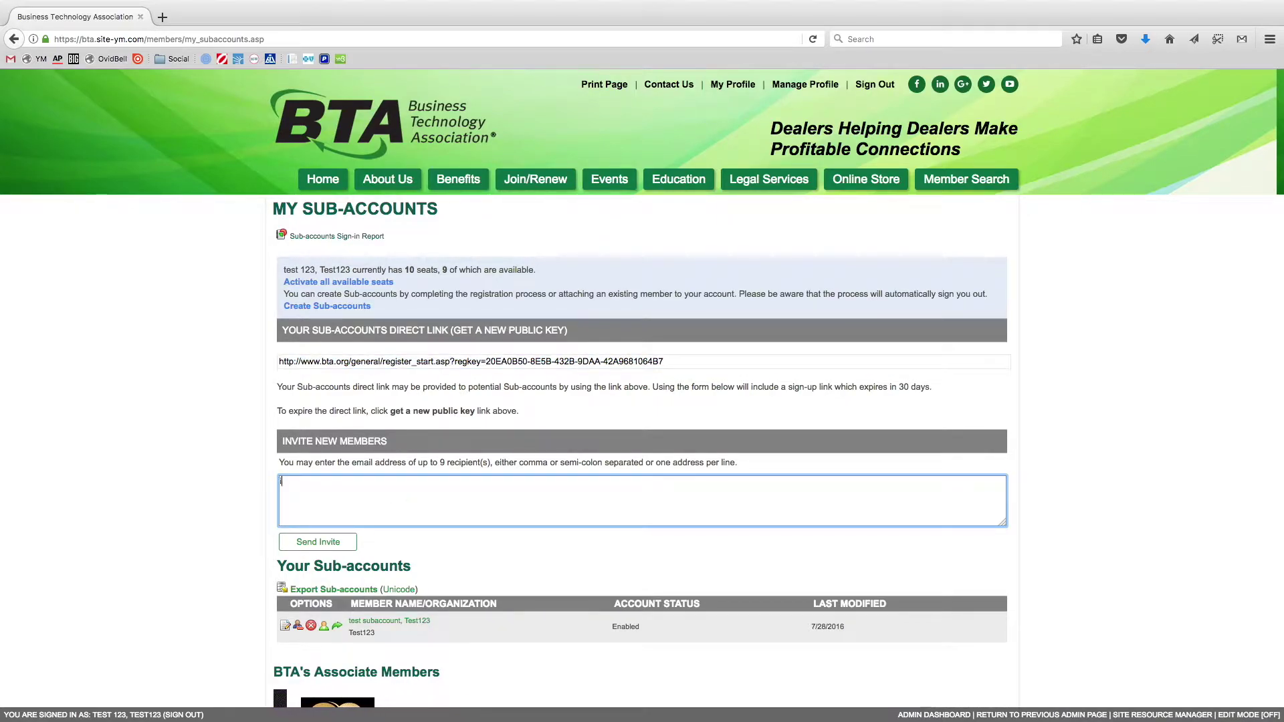
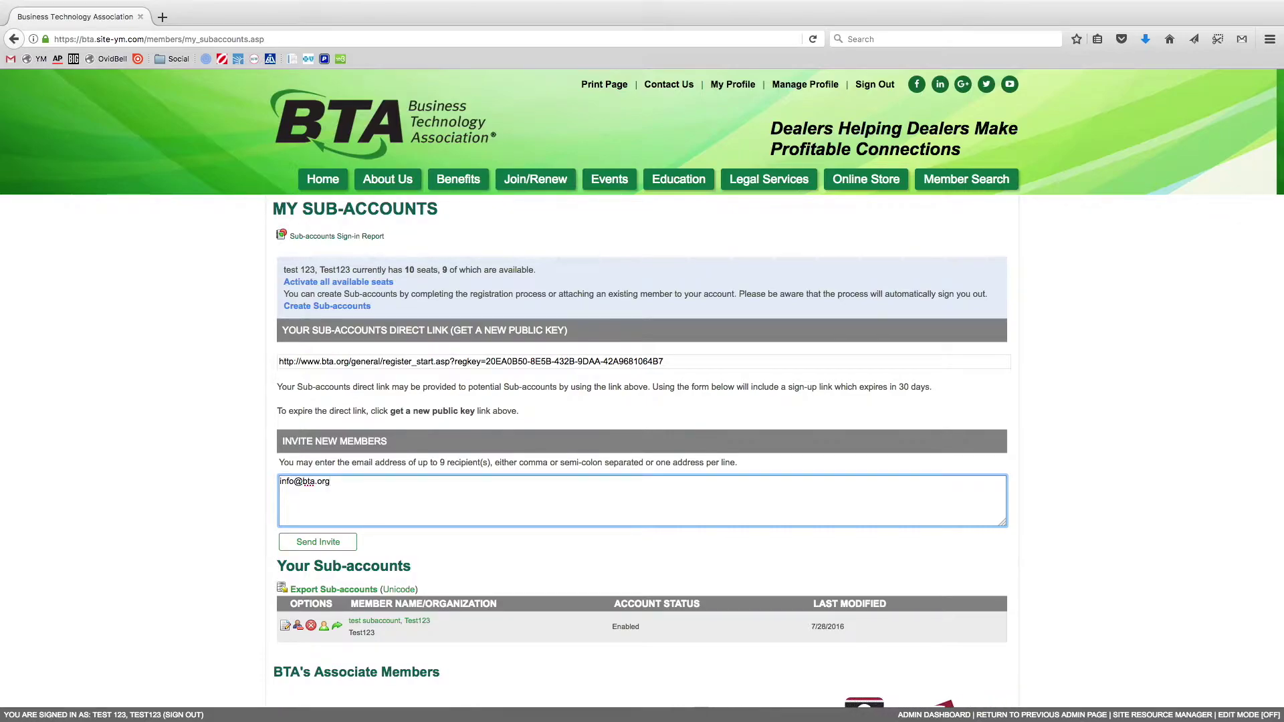
{"action": "scroll", "coordinate": [311, 542], "scroll_direction": "down", "scroll_amount": 1}
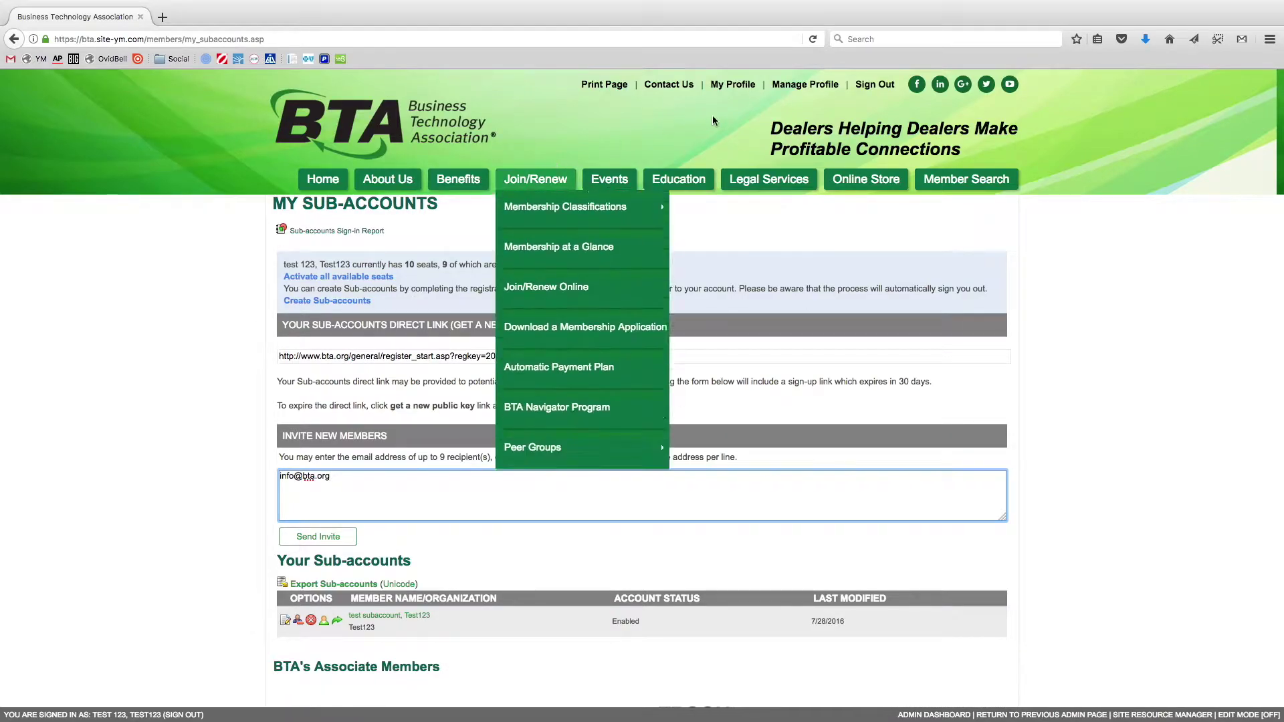
{"action": "left_click", "coordinate": [792, 84]}
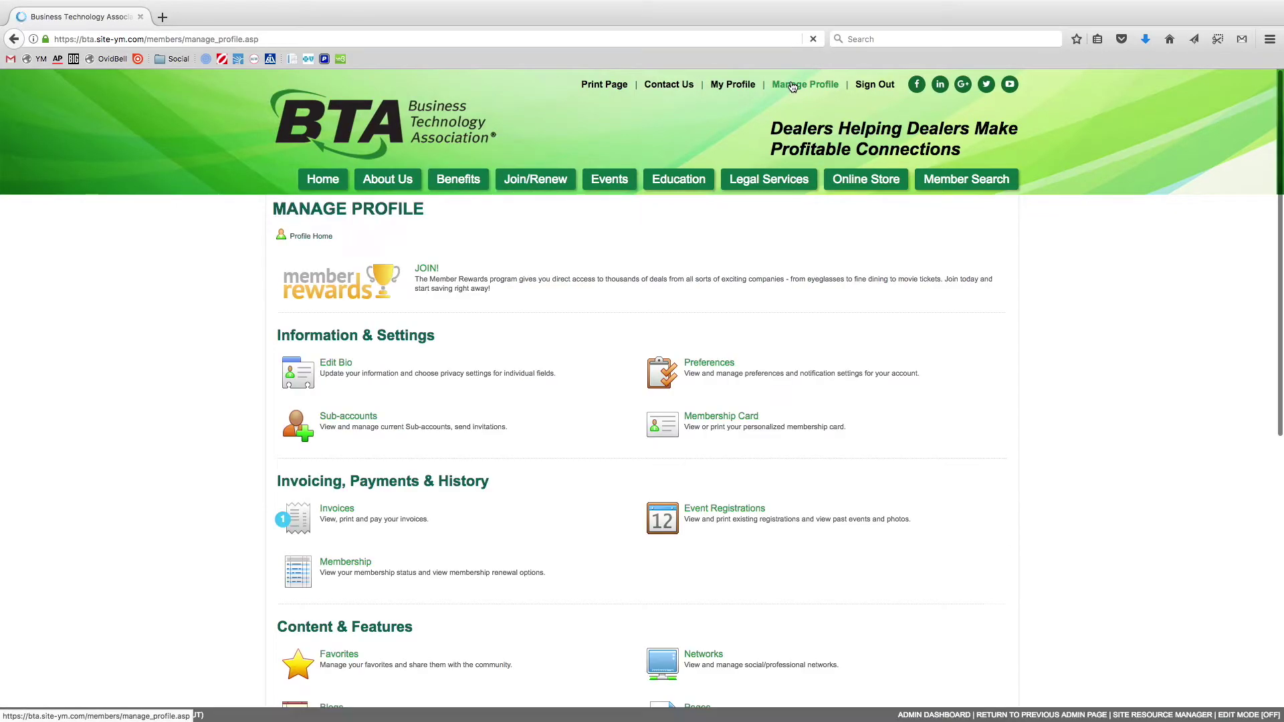
{"action": "left_click", "coordinate": [694, 366]}
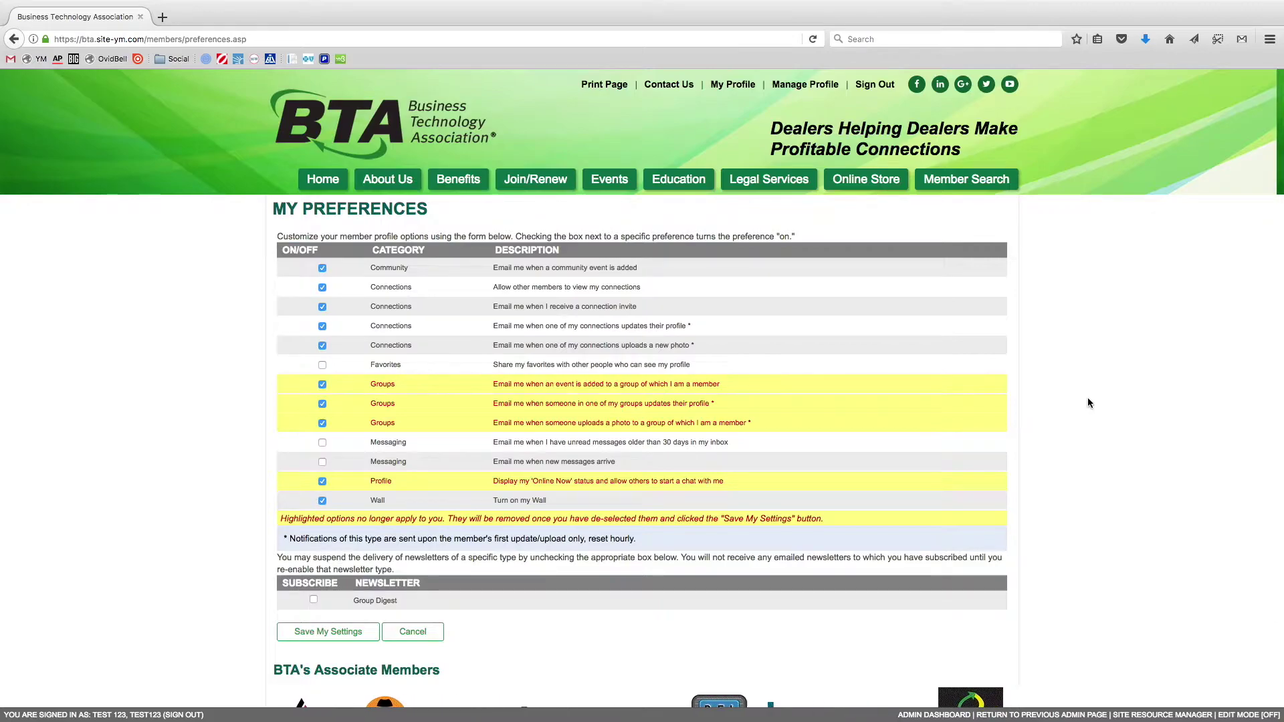
{"action": "left_click", "coordinate": [804, 84]}
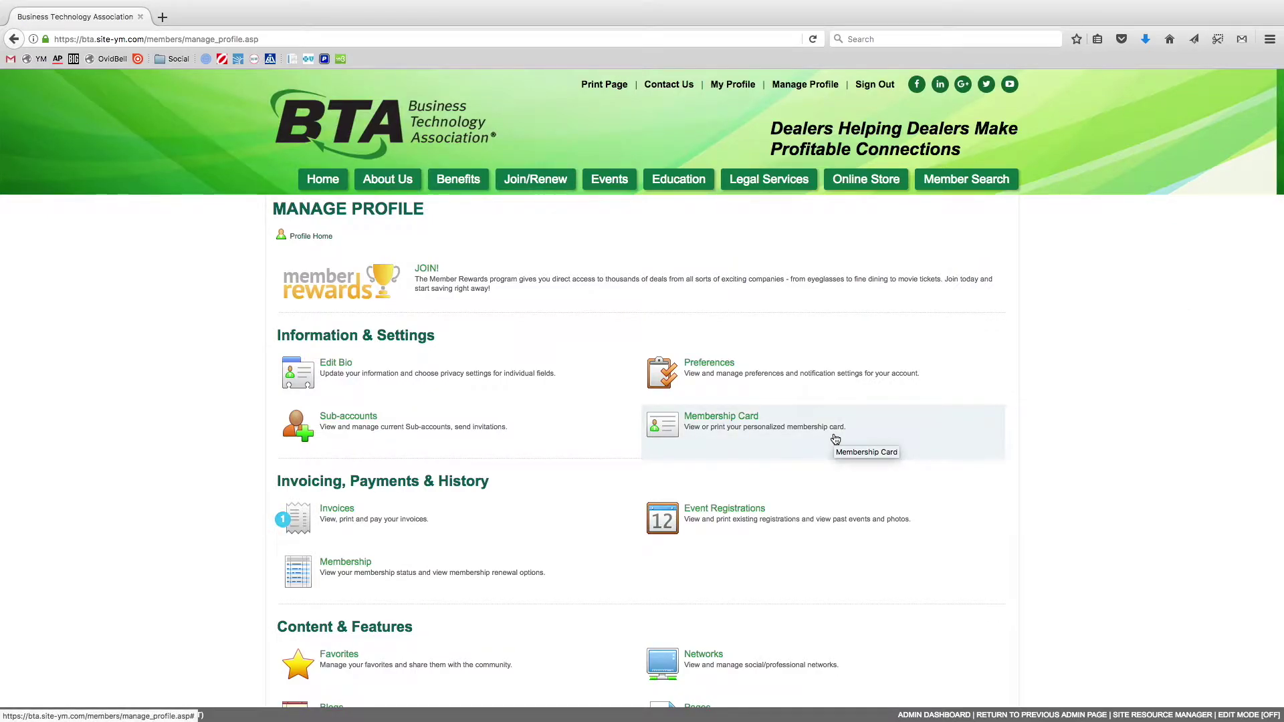
{"action": "scroll", "coordinate": [1070, 375], "scroll_direction": "down", "scroll_amount": 2}
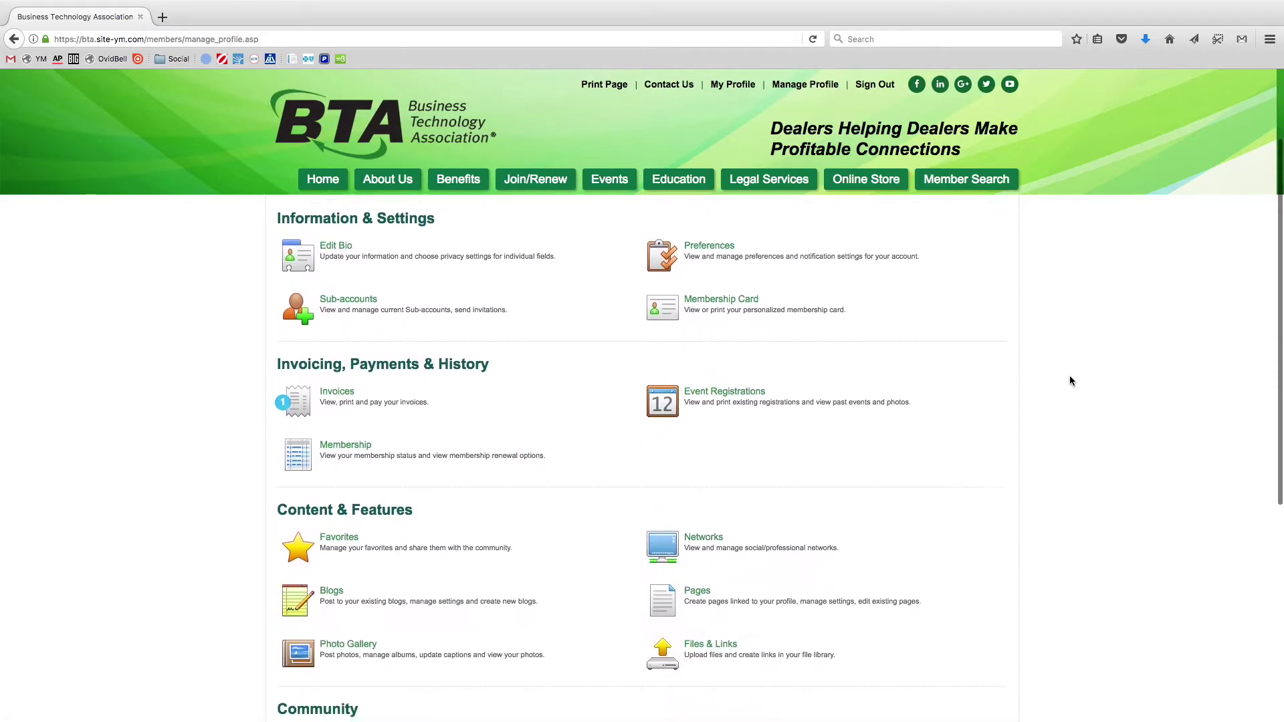
{"action": "scroll", "coordinate": [1070, 381], "scroll_direction": "down", "scroll_amount": 1}
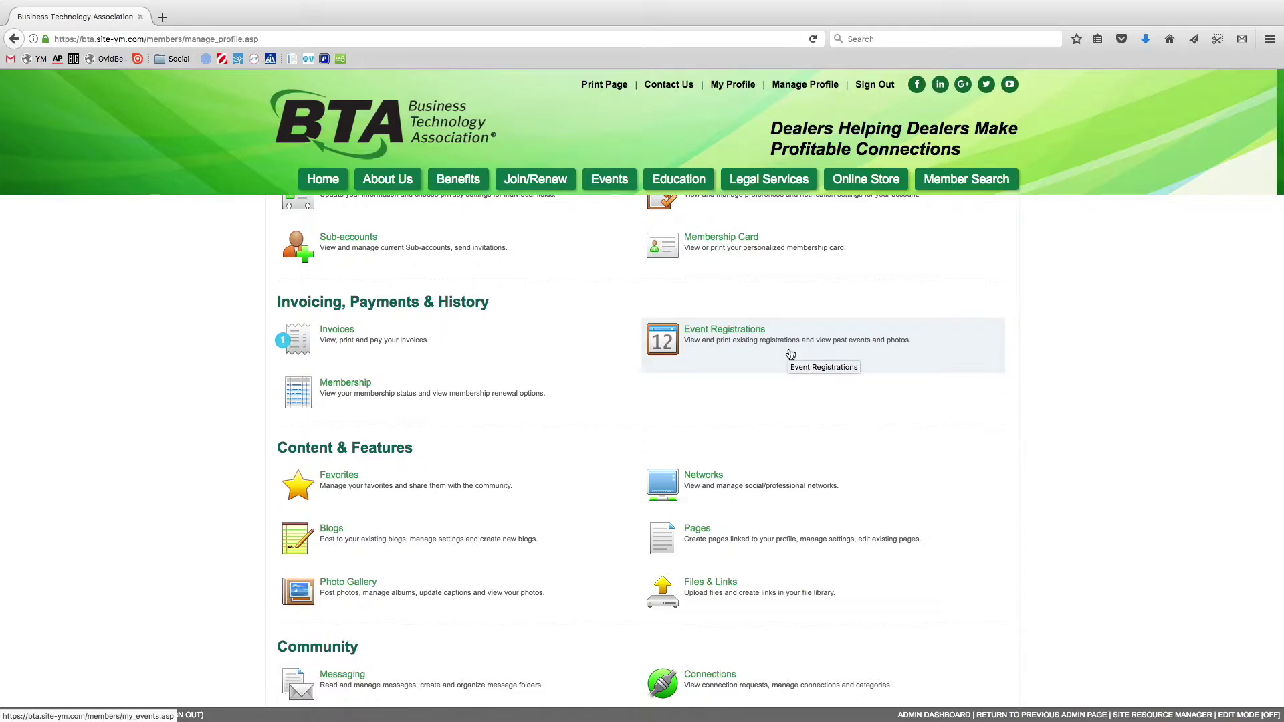
{"action": "scroll", "coordinate": [1056, 364], "scroll_direction": "down", "scroll_amount": 2}
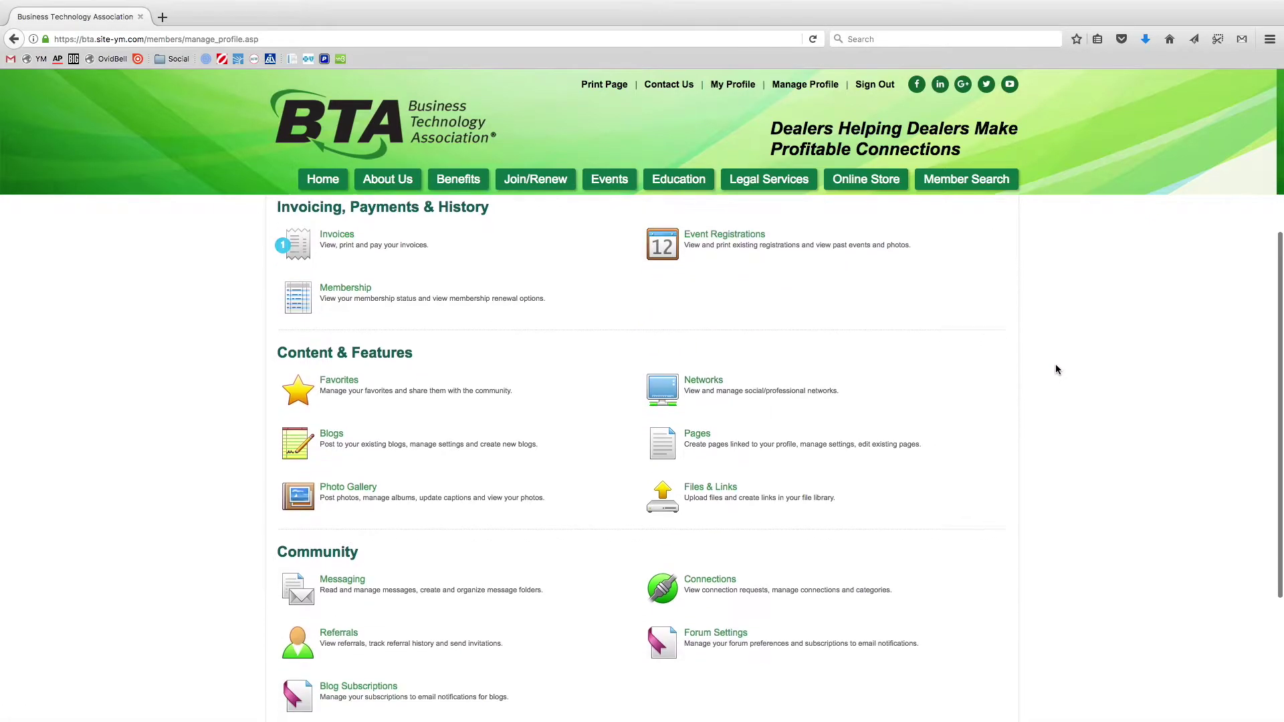
{"action": "scroll", "coordinate": [1056, 364], "scroll_direction": "down", "scroll_amount": 1}
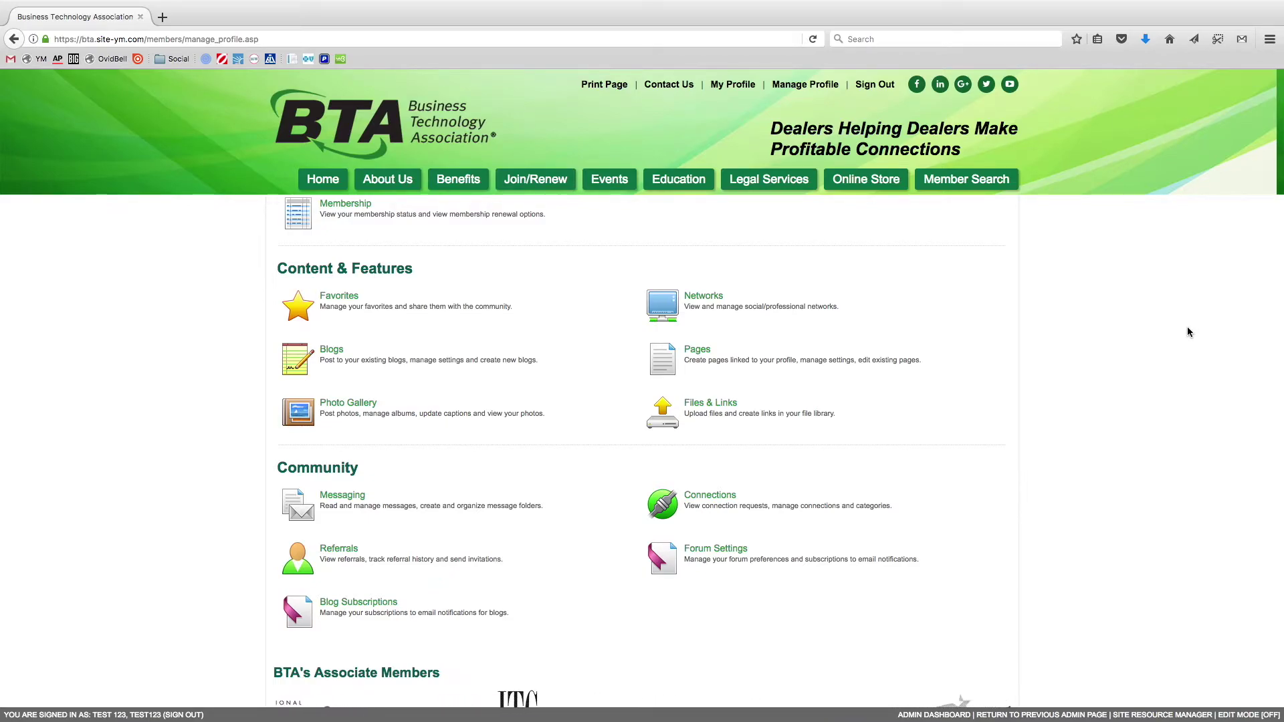
Return to the association's home page using the Home link in the main navigation.
{"action": "left_click", "coordinate": [323, 179]}
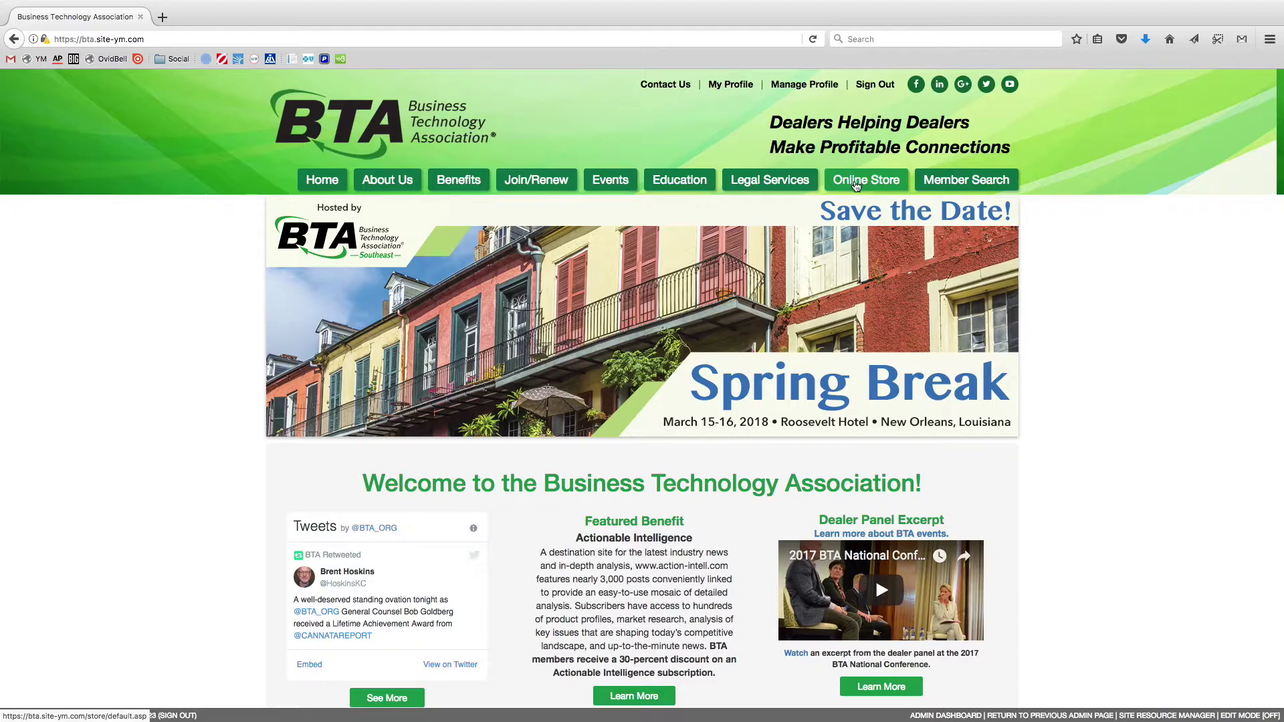
{"action": "mouse_move", "coordinate": [459, 179]}
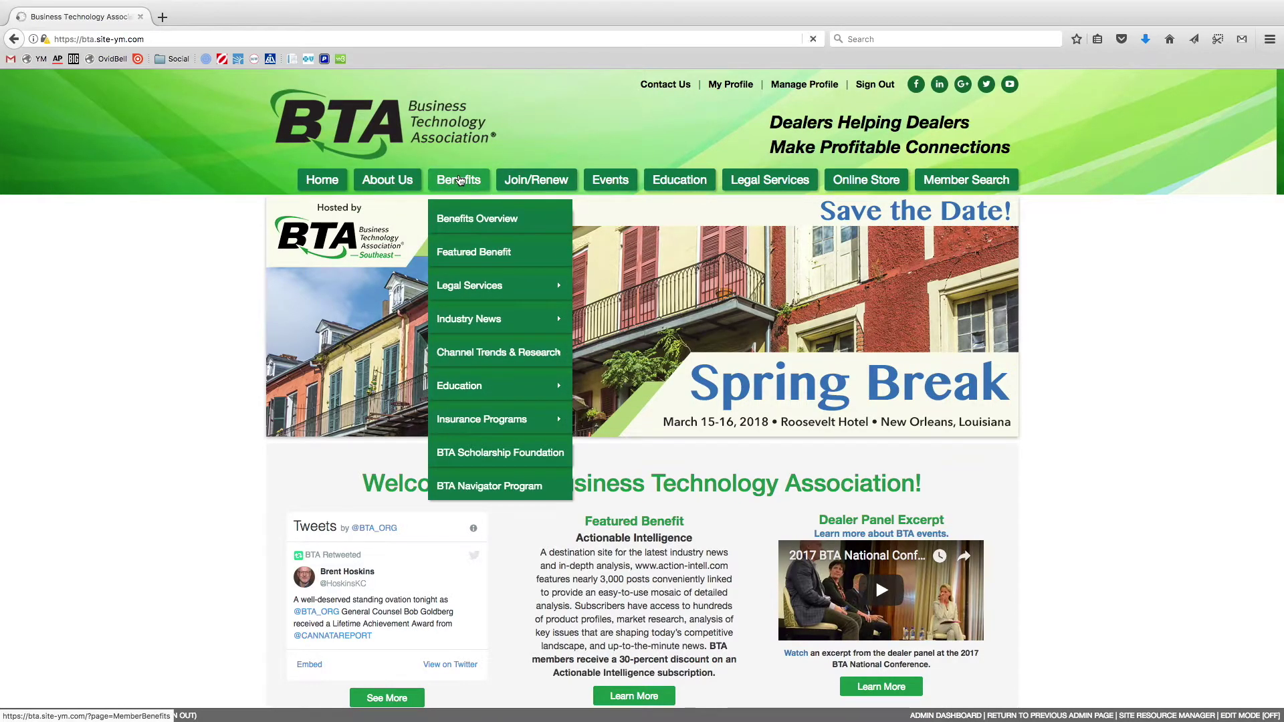
Choose Benefits Overview from the Benefits menu.
{"action": "left_click", "coordinate": [460, 179]}
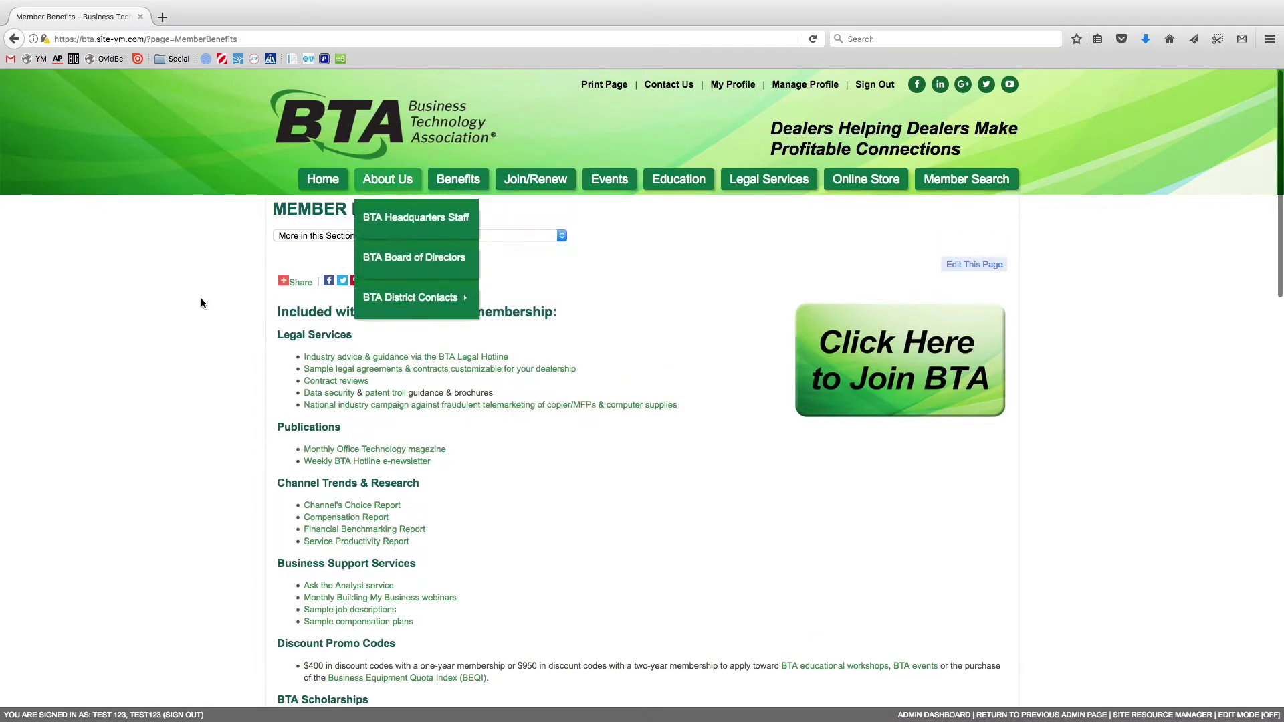
{"action": "scroll", "coordinate": [206, 303], "scroll_direction": "down", "scroll_amount": 1}
{"action": "scroll", "coordinate": [206, 303], "scroll_direction": "down", "scroll_amount": 1}
{"action": "scroll", "coordinate": [207, 304], "scroll_direction": "down", "scroll_amount": 1}
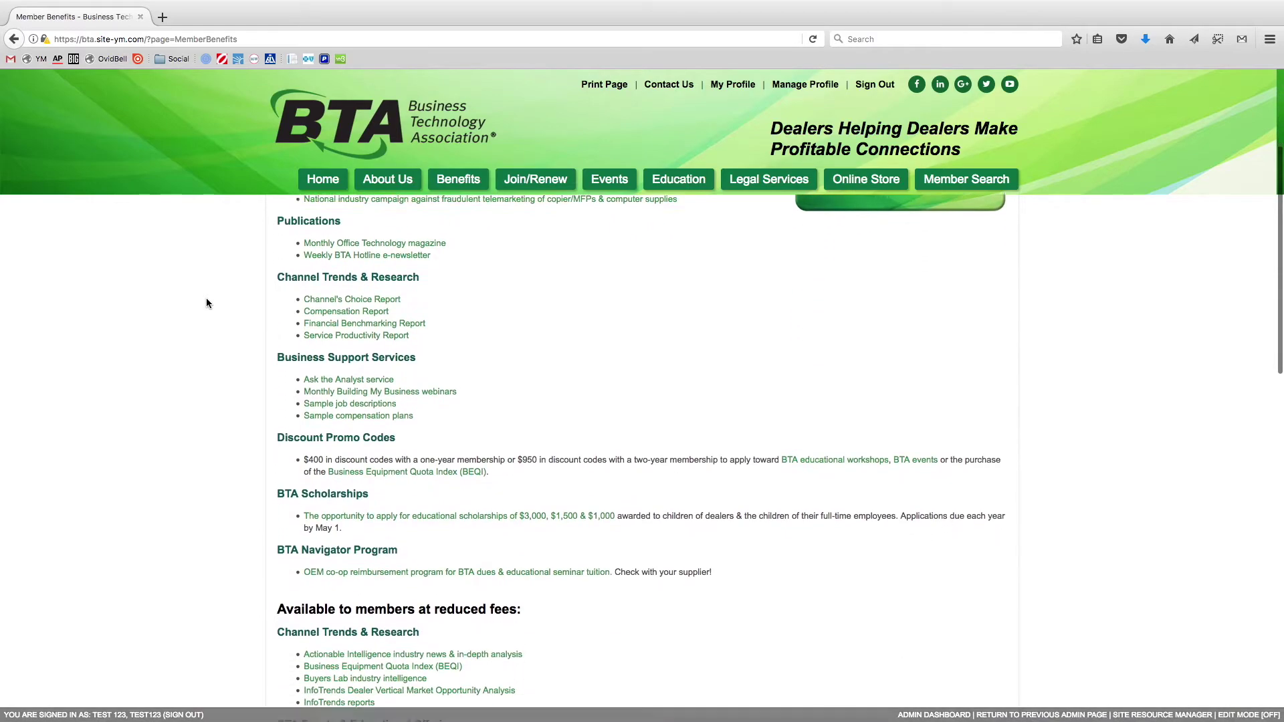
{"action": "scroll", "coordinate": [207, 303], "scroll_direction": "down", "scroll_amount": 2}
{"action": "scroll", "coordinate": [208, 302], "scroll_direction": "down", "scroll_amount": 2}
{"action": "scroll", "coordinate": [207, 303], "scroll_direction": "down", "scroll_amount": 1}
{"action": "scroll", "coordinate": [207, 304], "scroll_direction": "down", "scroll_amount": 2}
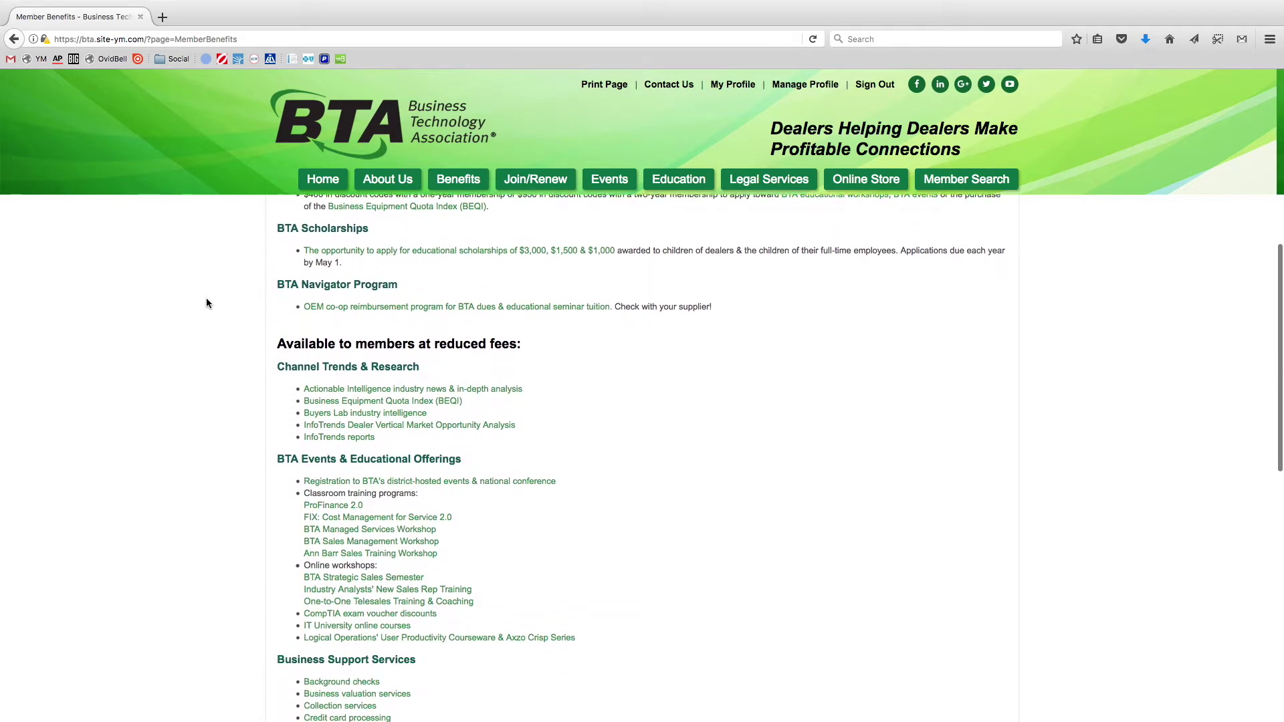
{"action": "scroll", "coordinate": [207, 304], "scroll_direction": "down", "scroll_amount": 1}
{"action": "scroll", "coordinate": [206, 301], "scroll_direction": "down", "scroll_amount": 2}
{"action": "scroll", "coordinate": [205, 301], "scroll_direction": "down", "scroll_amount": 2}
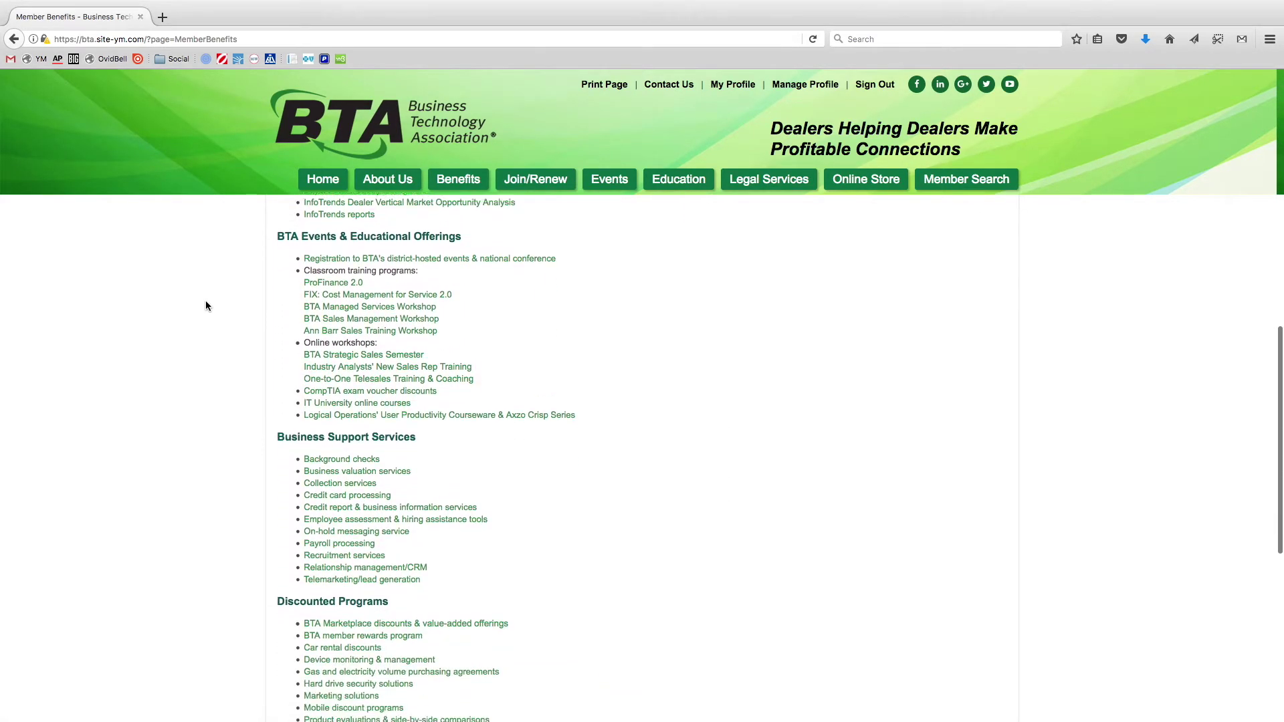
{"action": "scroll", "coordinate": [203, 312], "scroll_direction": "down", "scroll_amount": 1}
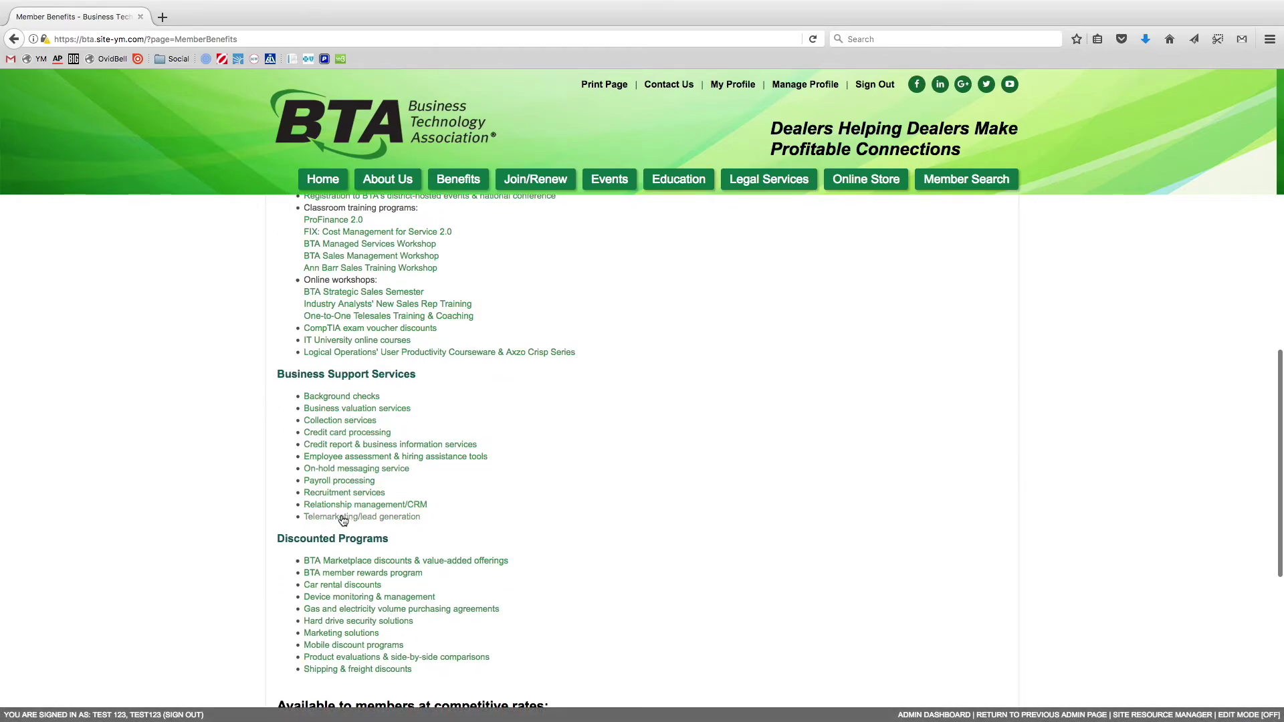
{"action": "scroll", "coordinate": [185, 492], "scroll_direction": "up", "scroll_amount": 2}
{"action": "scroll", "coordinate": [184, 490], "scroll_direction": "up", "scroll_amount": 3}
{"action": "scroll", "coordinate": [184, 489], "scroll_direction": "up", "scroll_amount": 5}
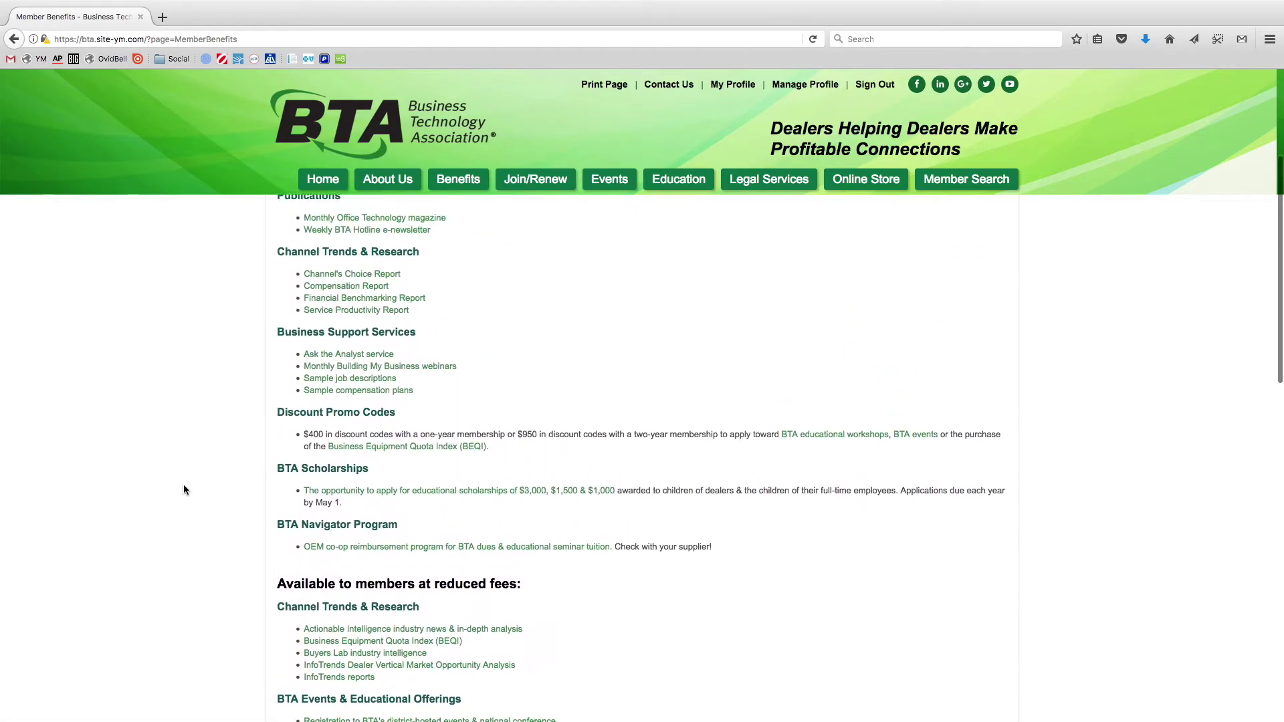
{"action": "scroll", "coordinate": [183, 490], "scroll_direction": "up", "scroll_amount": 5}
{"action": "scroll", "coordinate": [184, 491], "scroll_direction": "up", "scroll_amount": 1}
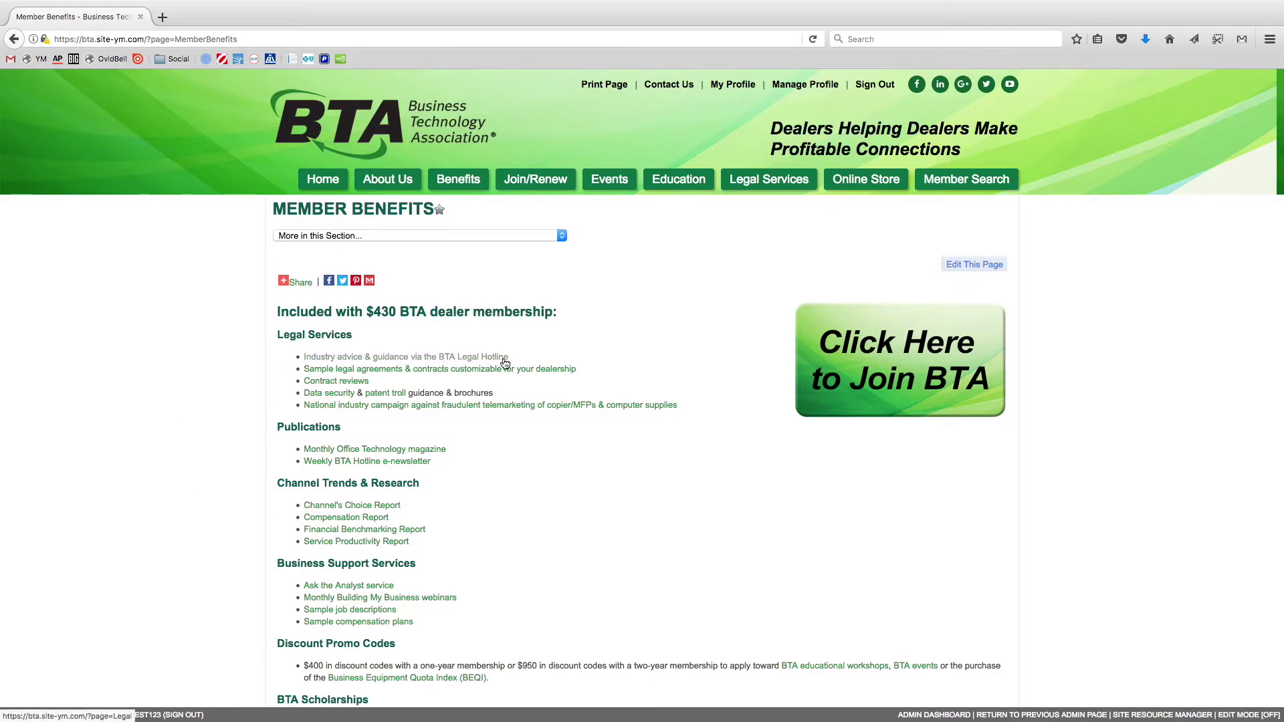
View Legal Services, go back to Member Benefits, and open the sample legal agreements and contracts.
{"action": "left_click", "coordinate": [768, 179]}
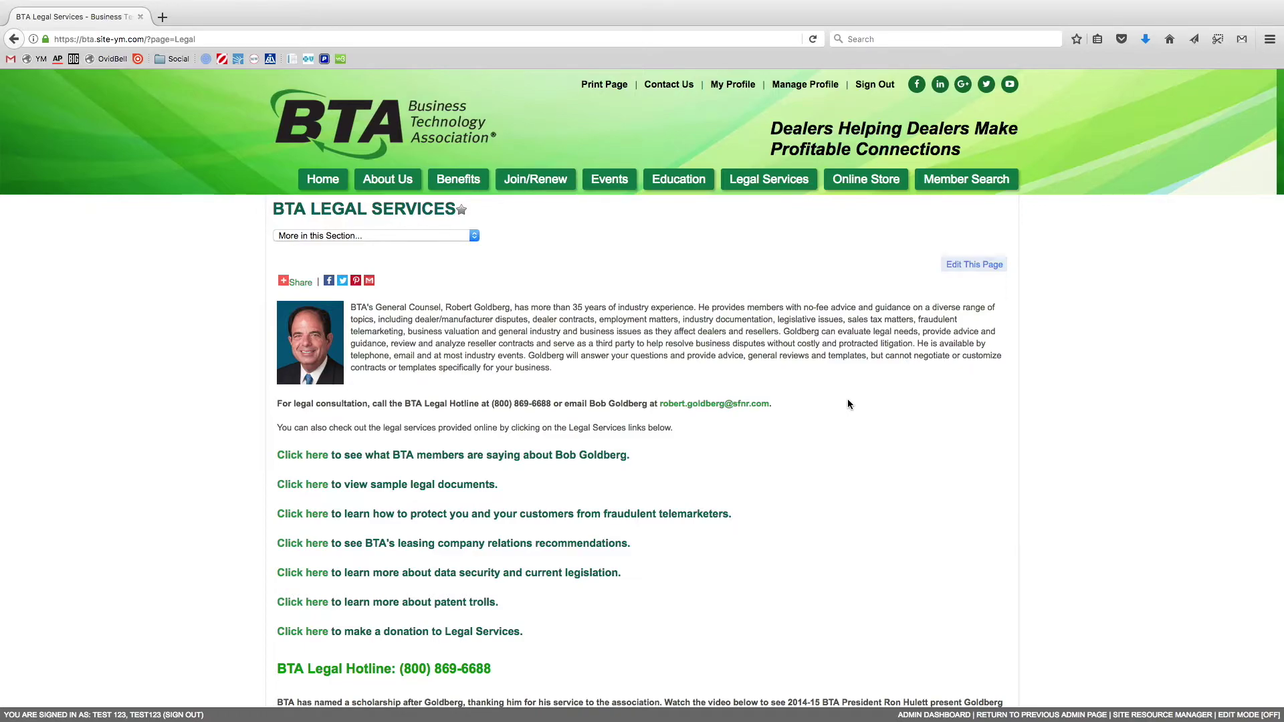
{"action": "left_click", "coordinate": [458, 179]}
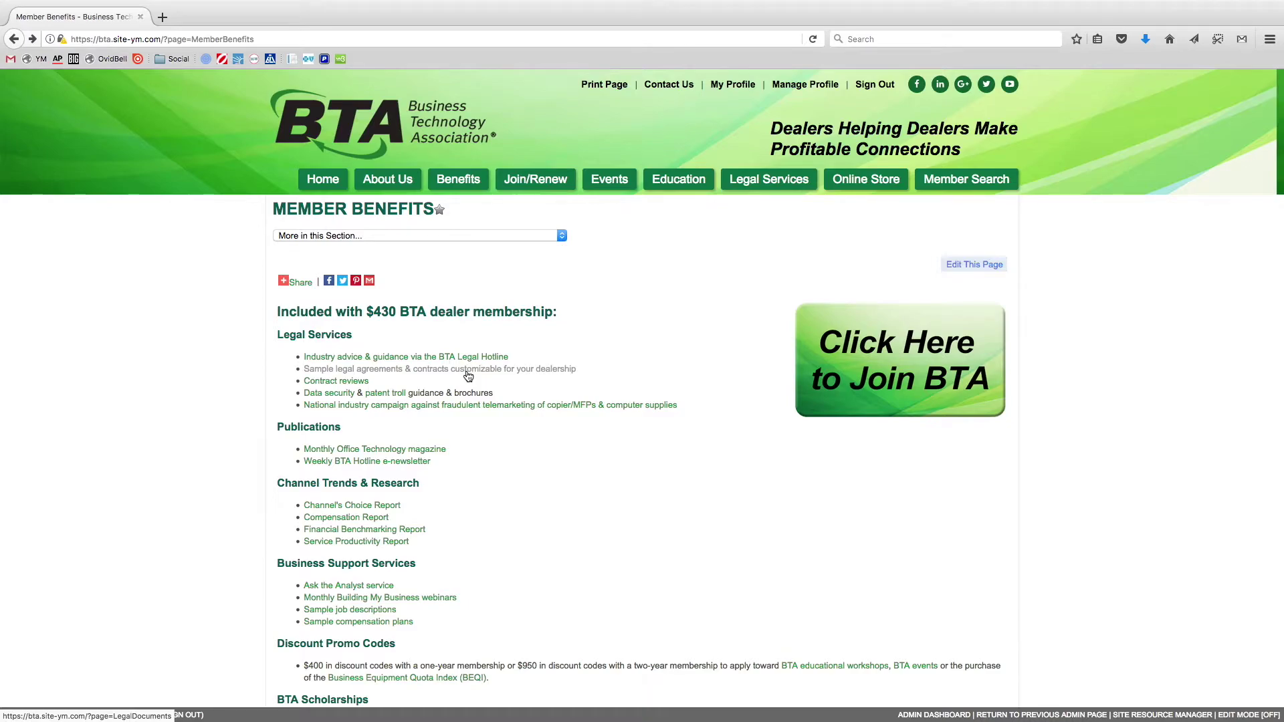
{"action": "left_click", "coordinate": [467, 370]}
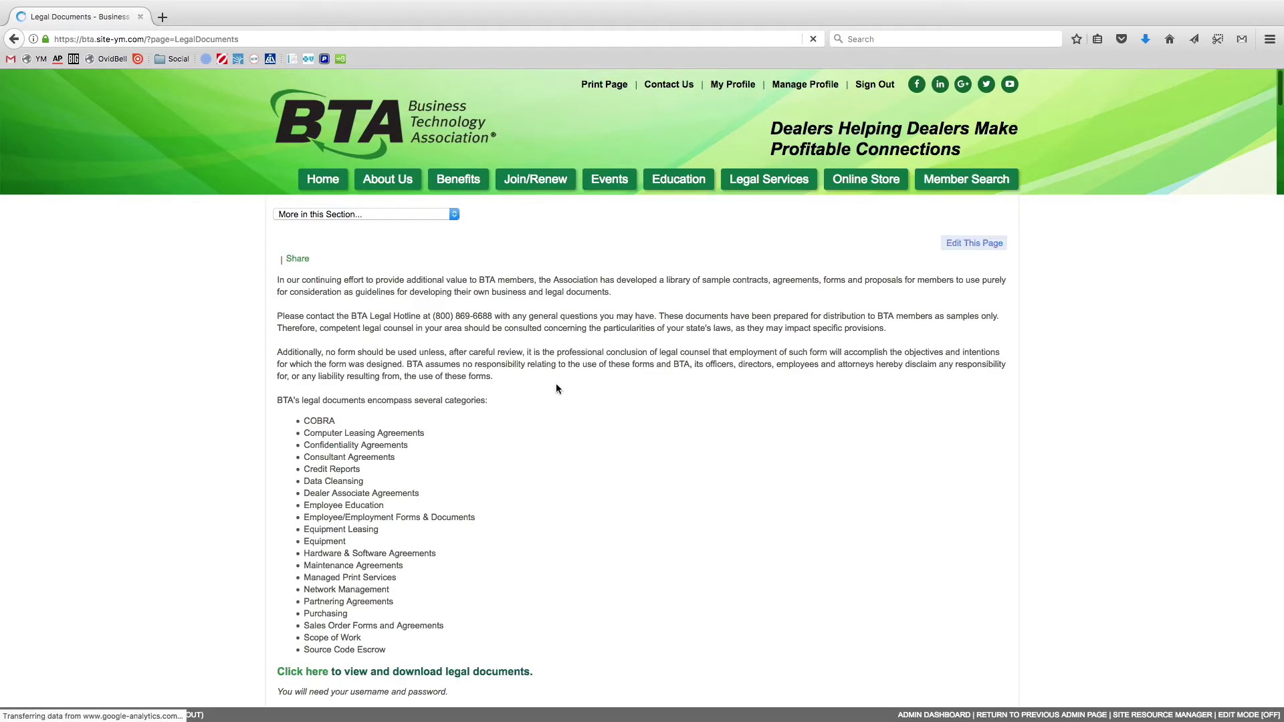
{"action": "scroll", "coordinate": [699, 501], "scroll_direction": "down", "scroll_amount": 1}
{"action": "scroll", "coordinate": [699, 502], "scroll_direction": "down", "scroll_amount": 2}
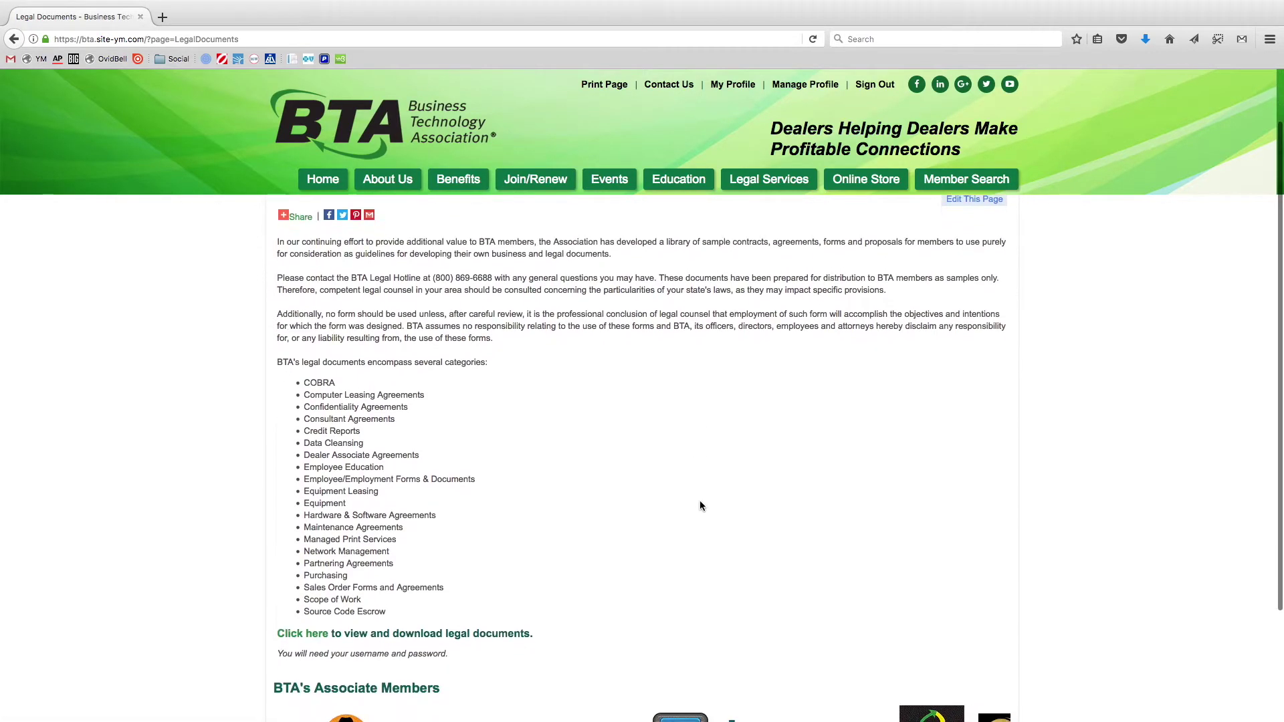
{"action": "scroll", "coordinate": [699, 501], "scroll_direction": "down", "scroll_amount": 2}
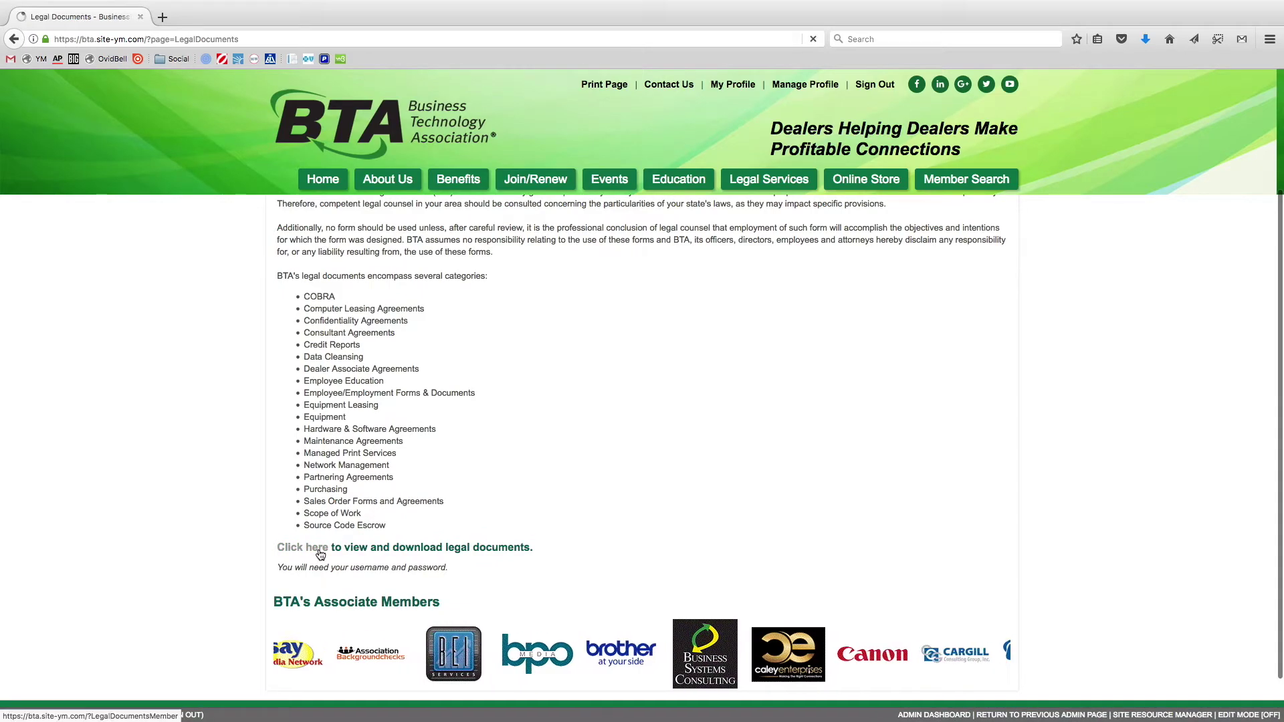
Follow 'Click here to view and download legal documents' to open the full document list.
{"action": "left_click", "coordinate": [291, 547]}
{"action": "scroll", "coordinate": [770, 431], "scroll_direction": "down", "scroll_amount": 1}
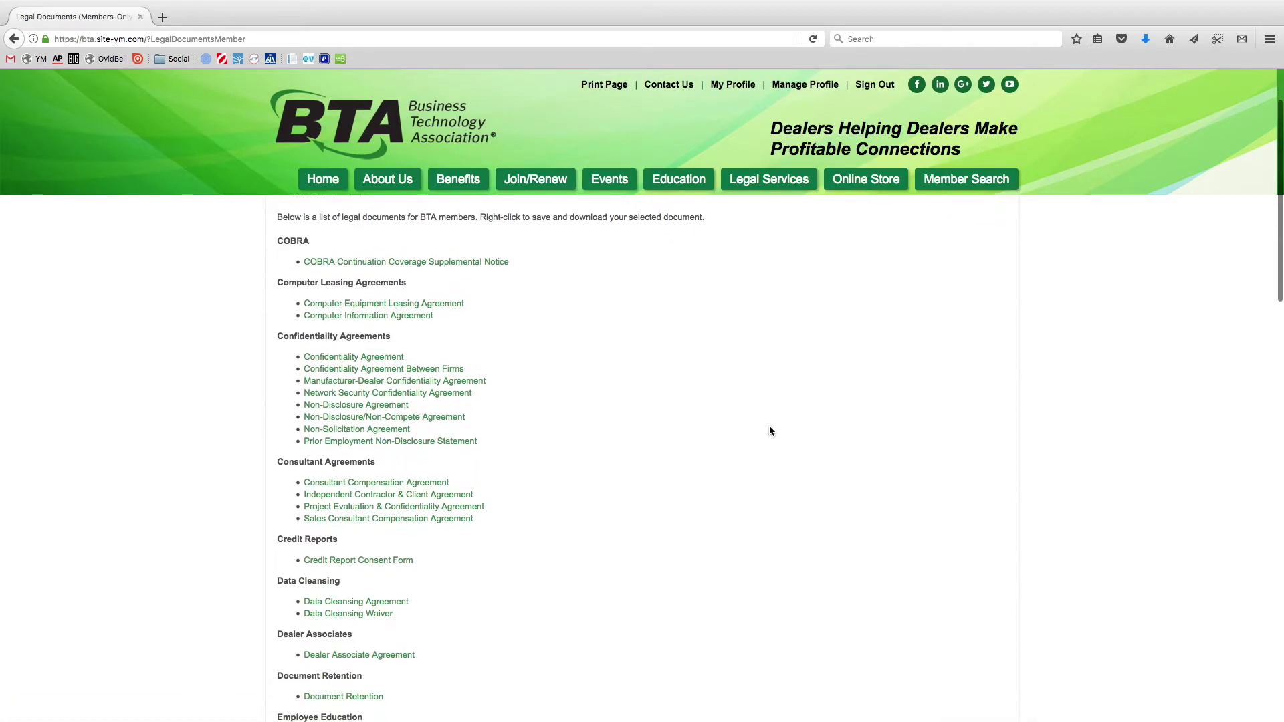
{"action": "scroll", "coordinate": [769, 431], "scroll_direction": "down", "scroll_amount": 2}
{"action": "scroll", "coordinate": [770, 432], "scroll_direction": "down", "scroll_amount": 2}
{"action": "scroll", "coordinate": [770, 432], "scroll_direction": "down", "scroll_amount": 2}
{"action": "scroll", "coordinate": [770, 432], "scroll_direction": "down", "scroll_amount": 2}
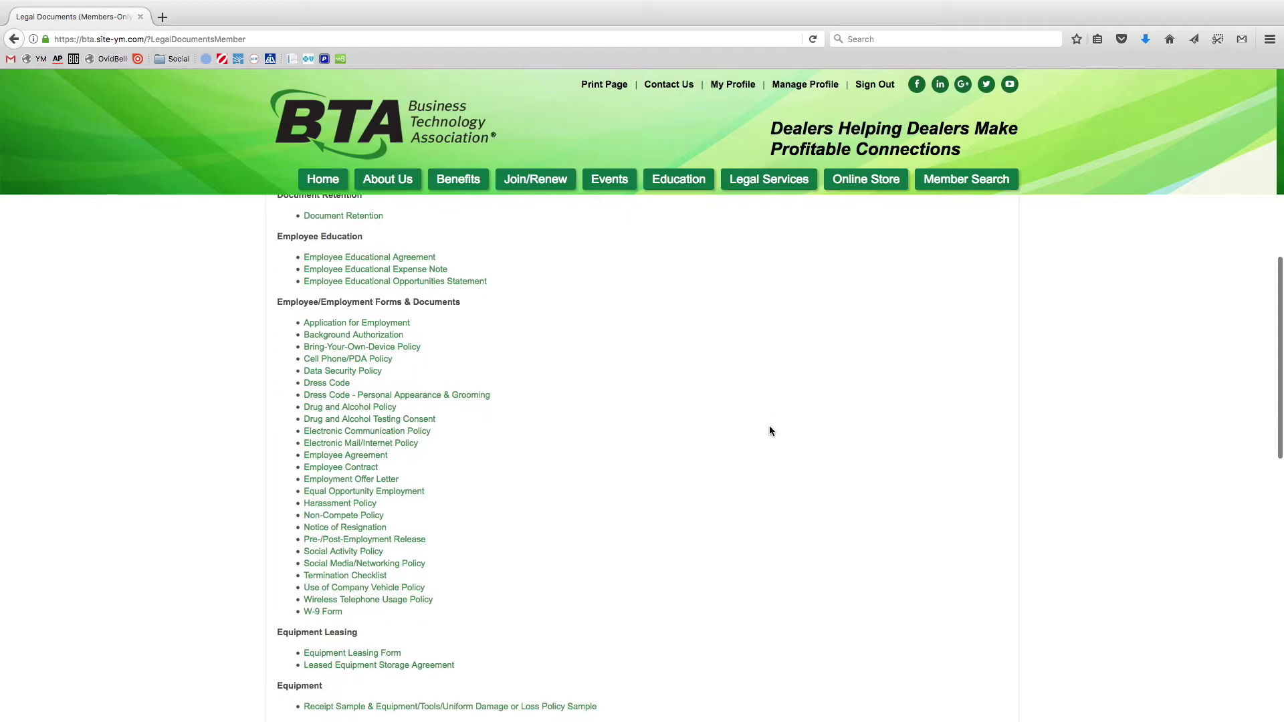
{"action": "scroll", "coordinate": [769, 432], "scroll_direction": "down", "scroll_amount": 3}
{"action": "scroll", "coordinate": [769, 432], "scroll_direction": "down", "scroll_amount": 3}
{"action": "scroll", "coordinate": [770, 426], "scroll_direction": "down", "scroll_amount": 3}
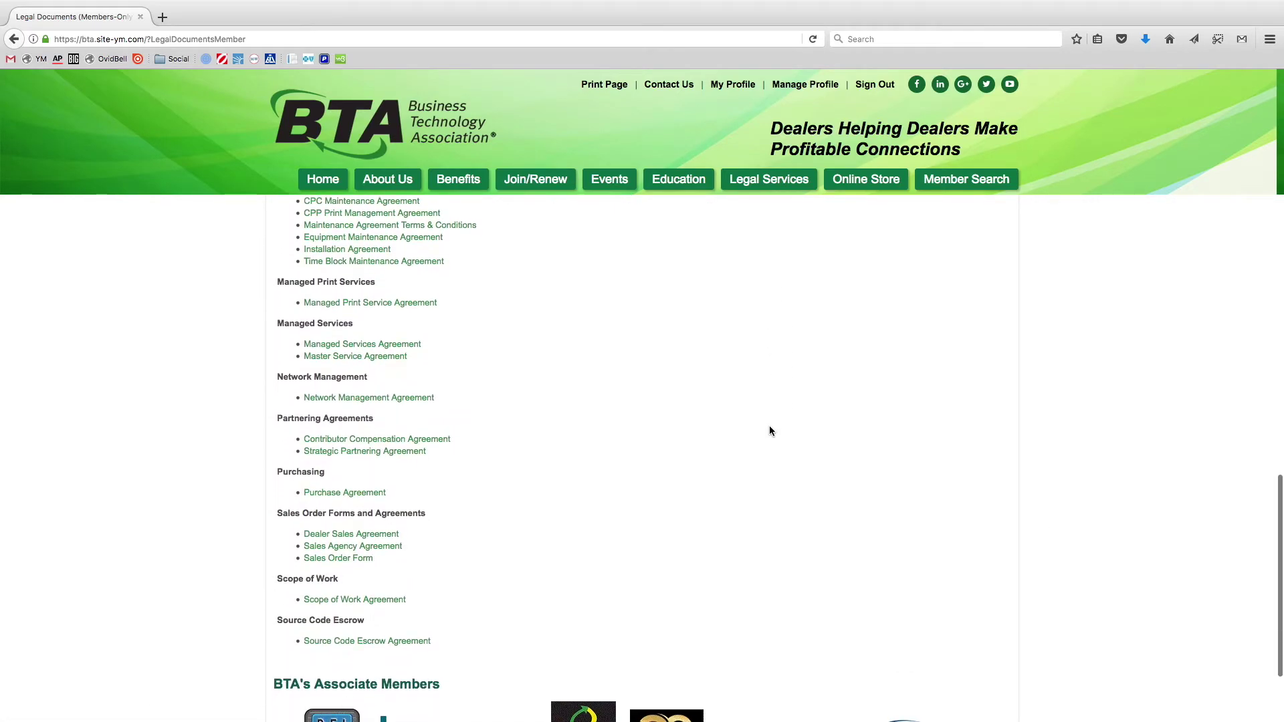
{"action": "scroll", "coordinate": [769, 426], "scroll_direction": "up", "scroll_amount": 15}
Reopen Member Benefits through Benefits Overview in the Benefits menu.
{"action": "left_click", "coordinate": [464, 190]}
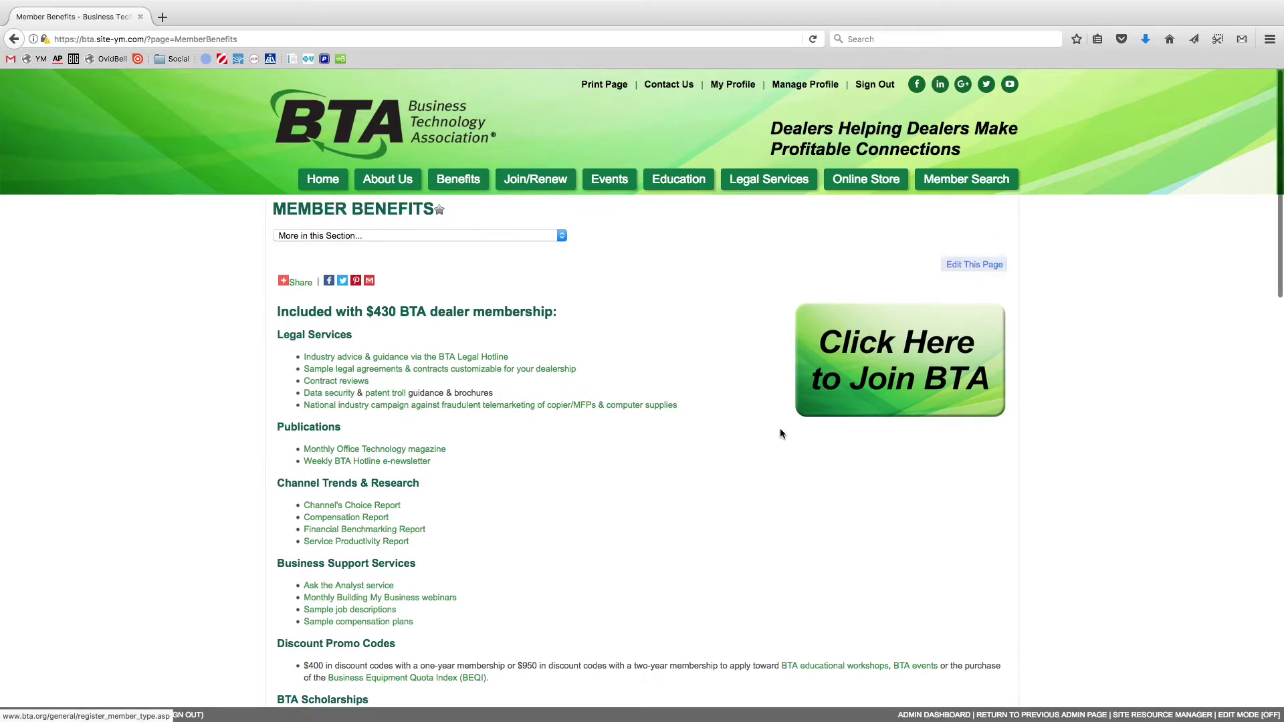
{"action": "scroll", "coordinate": [780, 434], "scroll_direction": "down", "scroll_amount": 2}
{"action": "scroll", "coordinate": [781, 433], "scroll_direction": "down", "scroll_amount": 1}
{"action": "scroll", "coordinate": [780, 433], "scroll_direction": "down", "scroll_amount": 4}
{"action": "scroll", "coordinate": [781, 434], "scroll_direction": "down", "scroll_amount": 3}
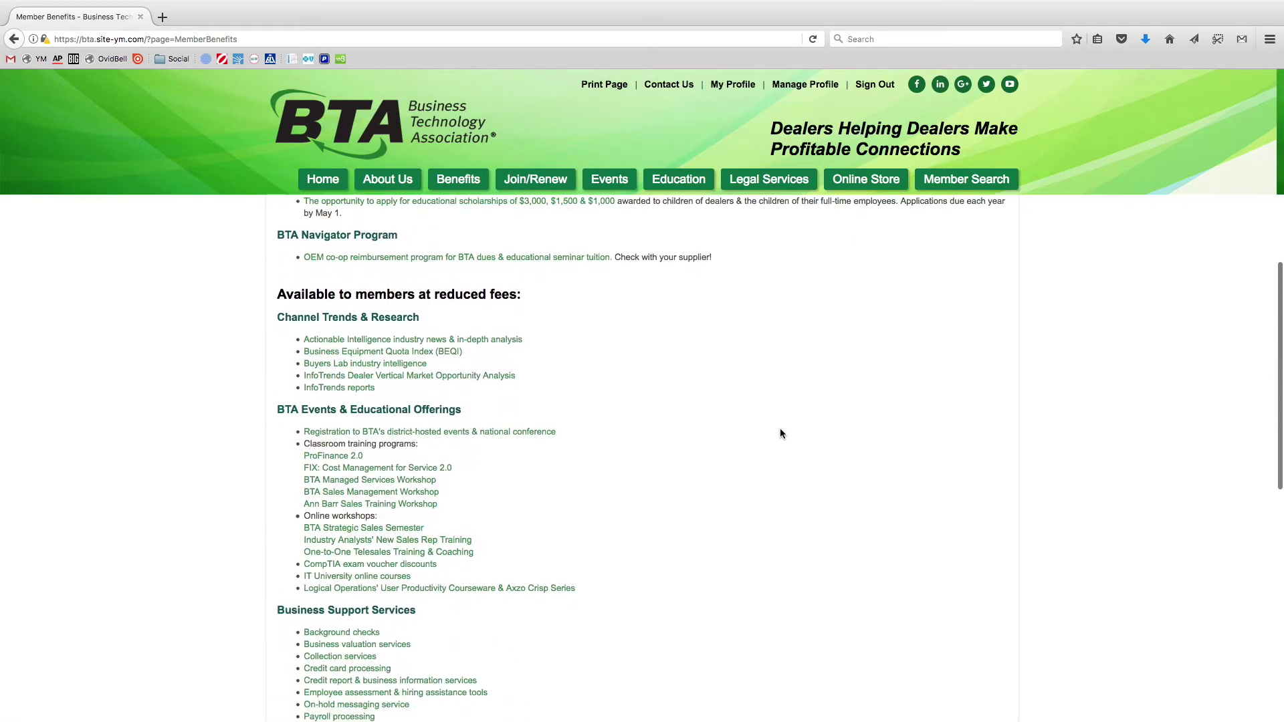
{"action": "scroll", "coordinate": [780, 433], "scroll_direction": "down", "scroll_amount": 2}
{"action": "scroll", "coordinate": [780, 433], "scroll_direction": "down", "scroll_amount": 2}
{"action": "scroll", "coordinate": [781, 433], "scroll_direction": "down", "scroll_amount": 3}
{"action": "scroll", "coordinate": [780, 434], "scroll_direction": "down", "scroll_amount": 3}
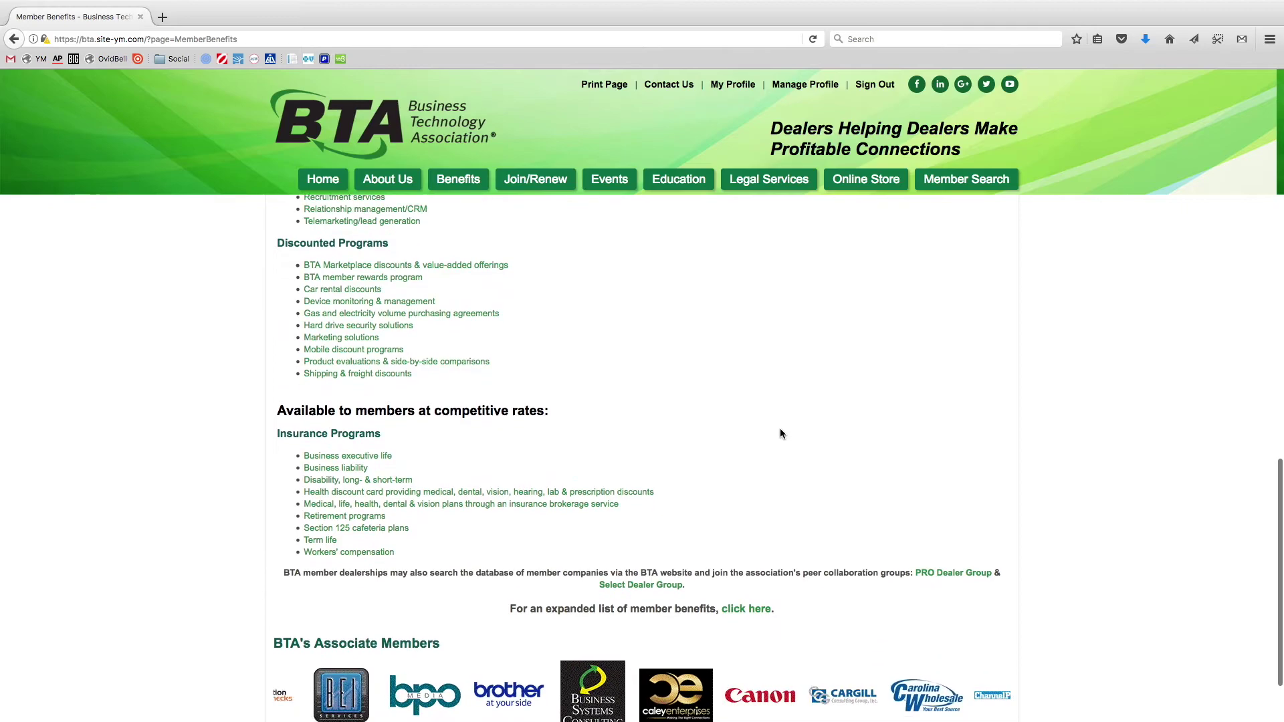
{"action": "scroll", "coordinate": [781, 434], "scroll_direction": "down", "scroll_amount": 1}
{"action": "scroll", "coordinate": [780, 433], "scroll_direction": "up", "scroll_amount": 3}
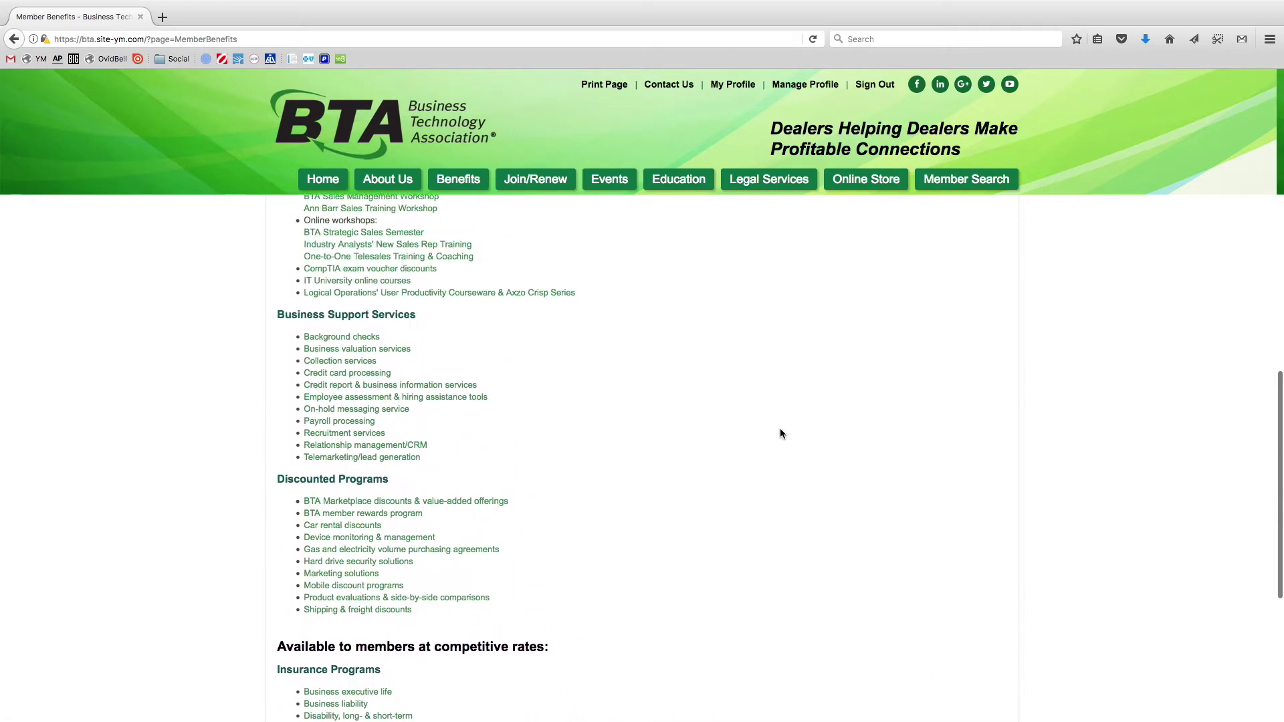
{"action": "scroll", "coordinate": [780, 434], "scroll_direction": "up", "scroll_amount": 2}
{"action": "scroll", "coordinate": [780, 433], "scroll_direction": "up", "scroll_amount": 4}
{"action": "scroll", "coordinate": [780, 433], "scroll_direction": "up", "scroll_amount": 3}
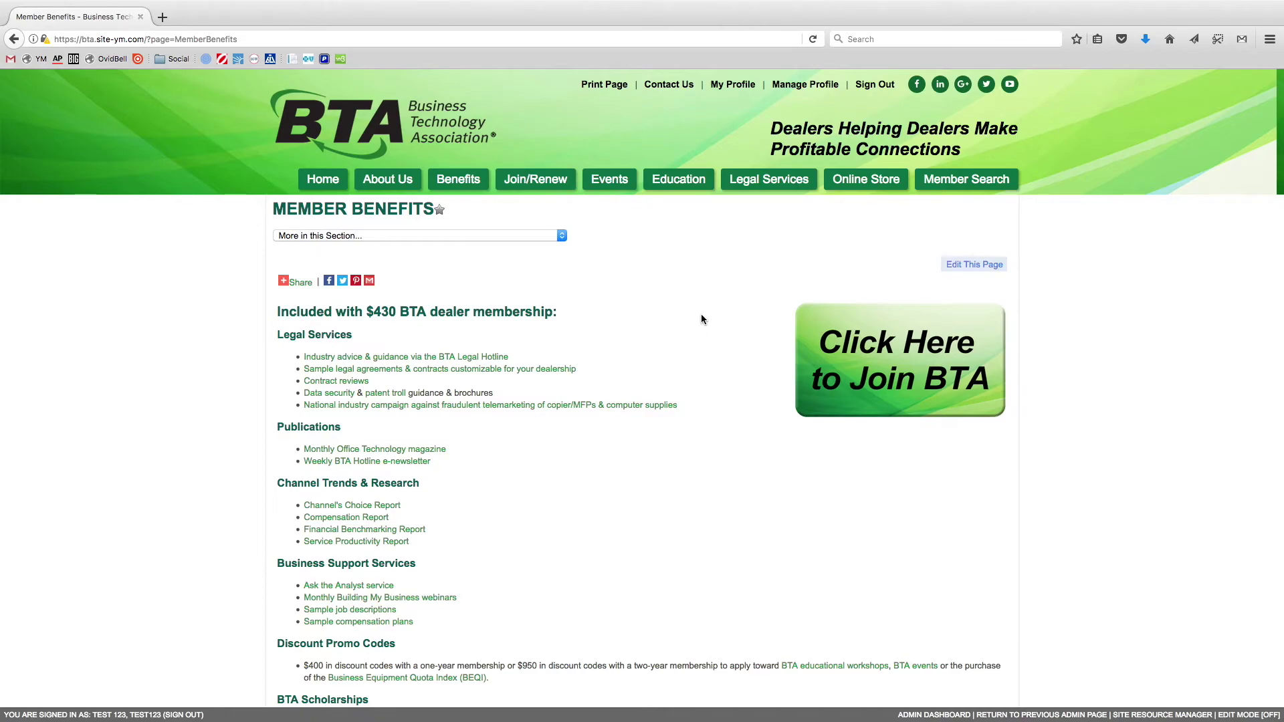
{"action": "left_click", "coordinate": [614, 183]}
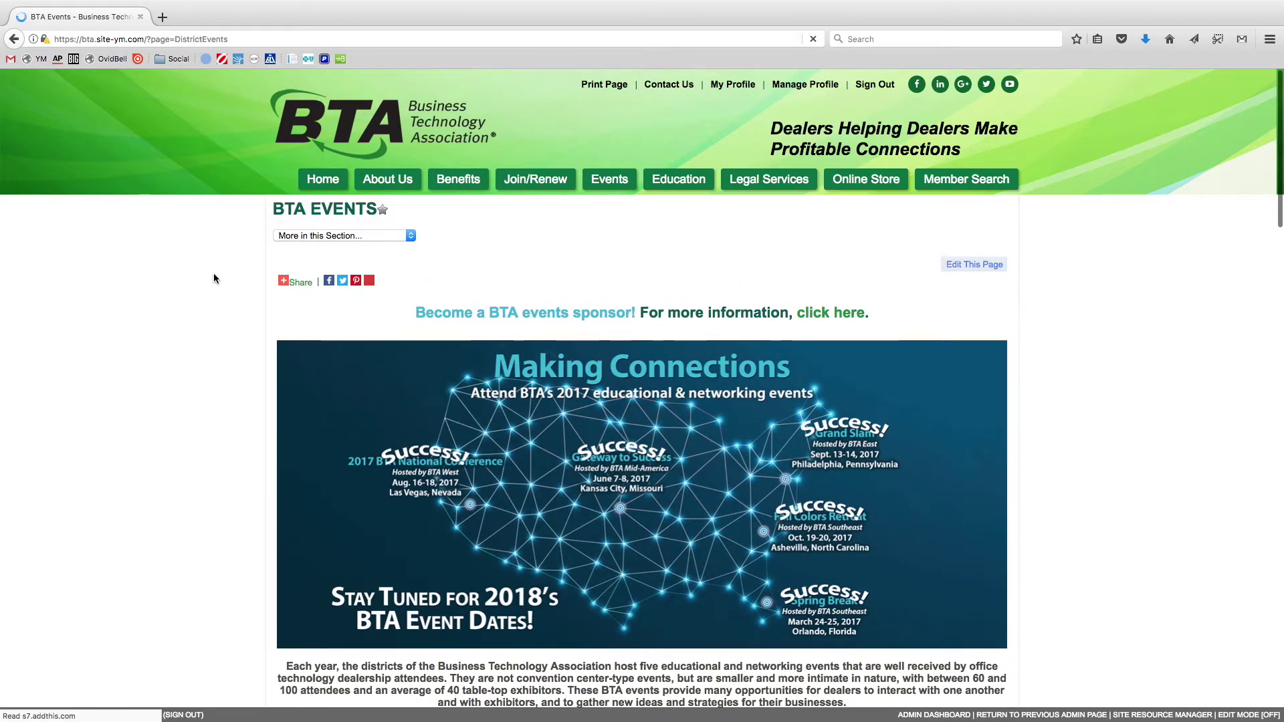
{"action": "scroll", "coordinate": [214, 274], "scroll_direction": "down", "scroll_amount": 2}
{"action": "scroll", "coordinate": [214, 273], "scroll_direction": "down", "scroll_amount": 3}
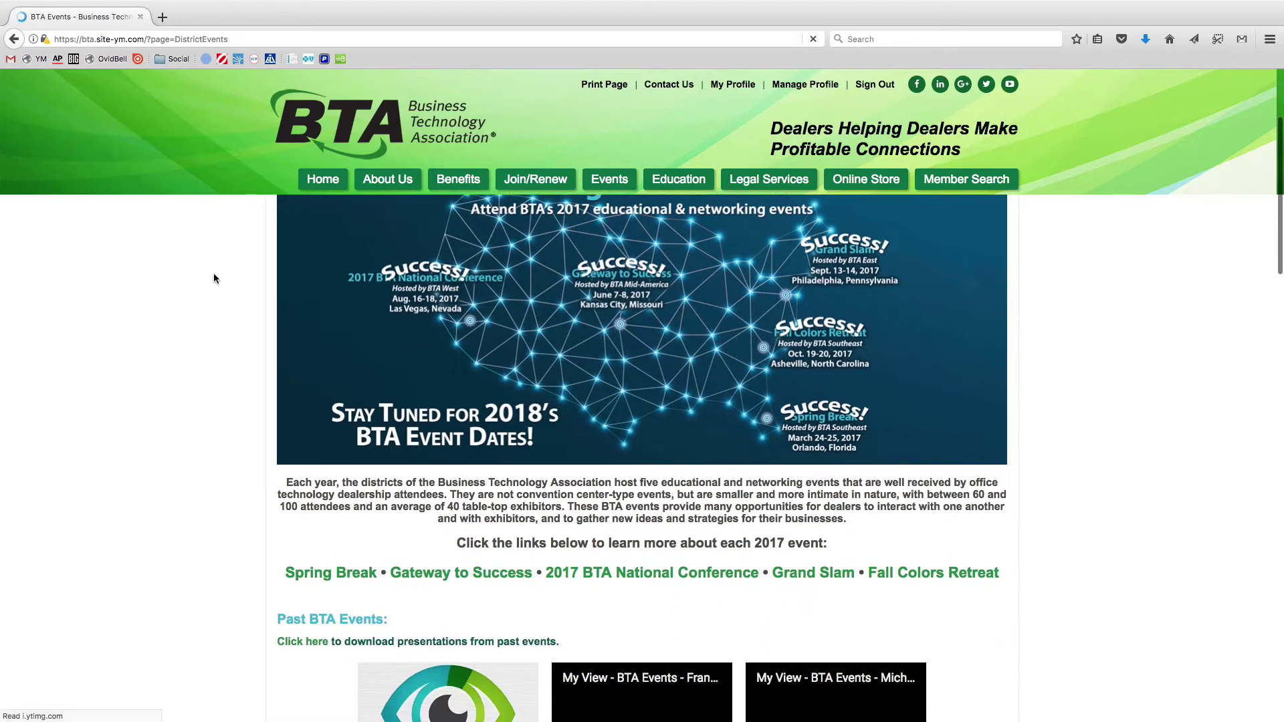
{"action": "scroll", "coordinate": [214, 273], "scroll_direction": "down", "scroll_amount": 1}
{"action": "scroll", "coordinate": [214, 272], "scroll_direction": "down", "scroll_amount": 1}
{"action": "scroll", "coordinate": [213, 273], "scroll_direction": "down", "scroll_amount": 1}
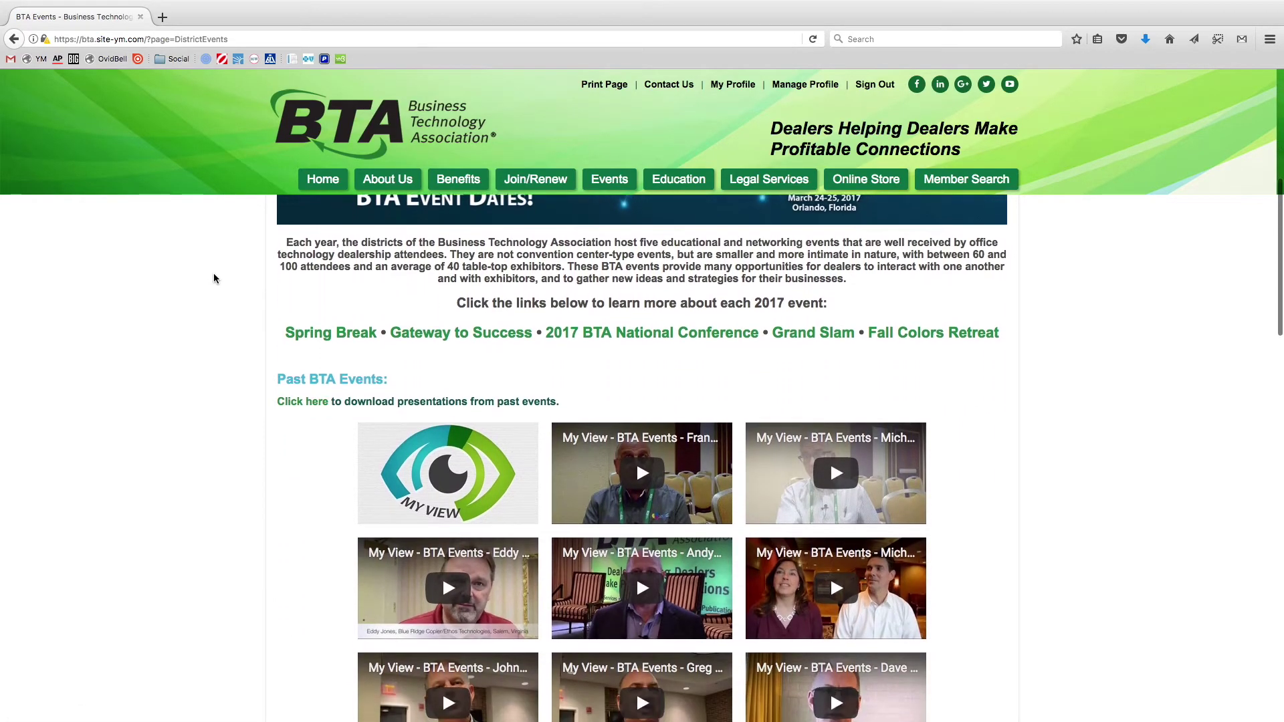
{"action": "scroll", "coordinate": [214, 274], "scroll_direction": "down", "scroll_amount": 1}
{"action": "scroll", "coordinate": [217, 280], "scroll_direction": "down", "scroll_amount": 1}
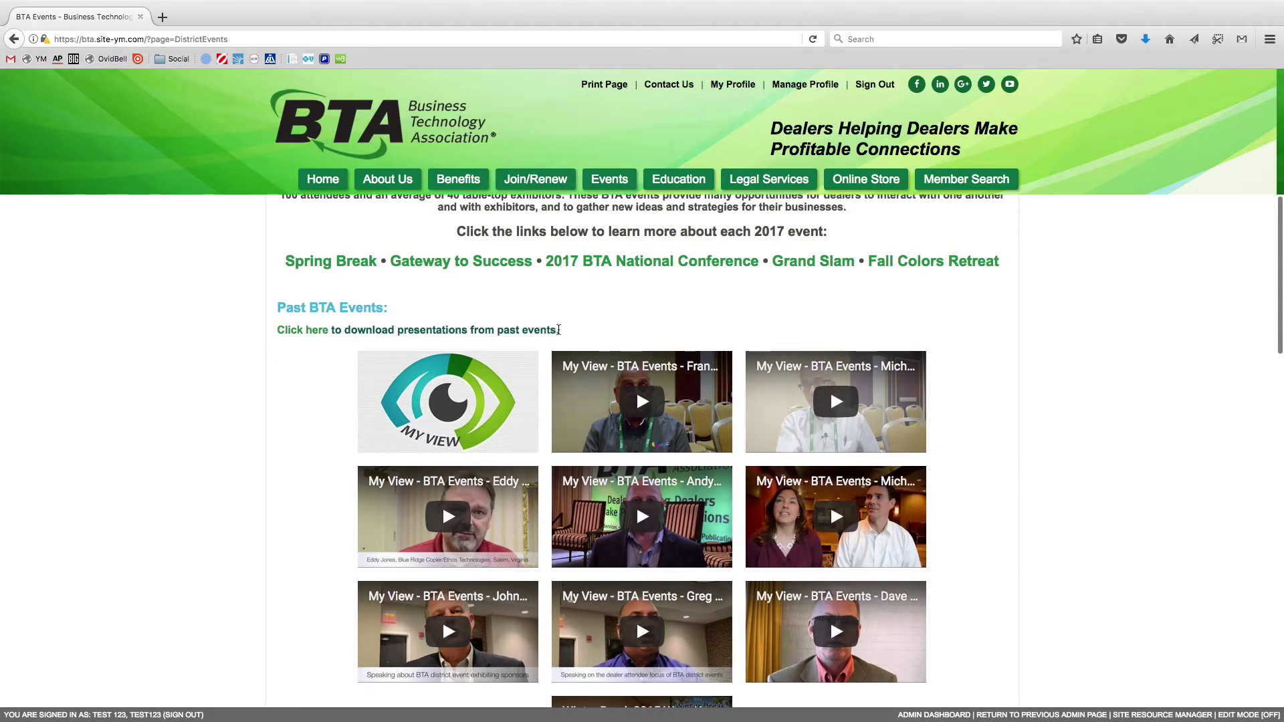
{"action": "scroll", "coordinate": [465, 330], "scroll_direction": "down", "scroll_amount": 1}
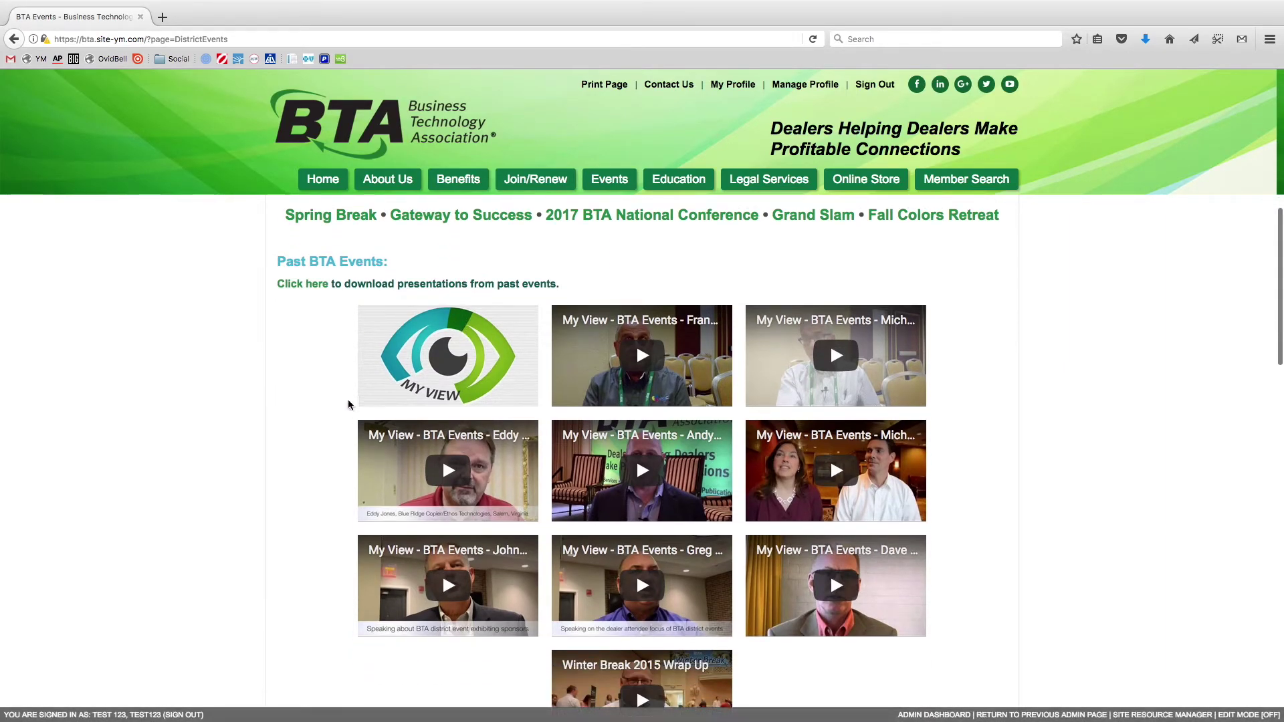
{"action": "scroll", "coordinate": [324, 548], "scroll_direction": "down", "scroll_amount": 1}
{"action": "scroll", "coordinate": [324, 549], "scroll_direction": "down", "scroll_amount": 3}
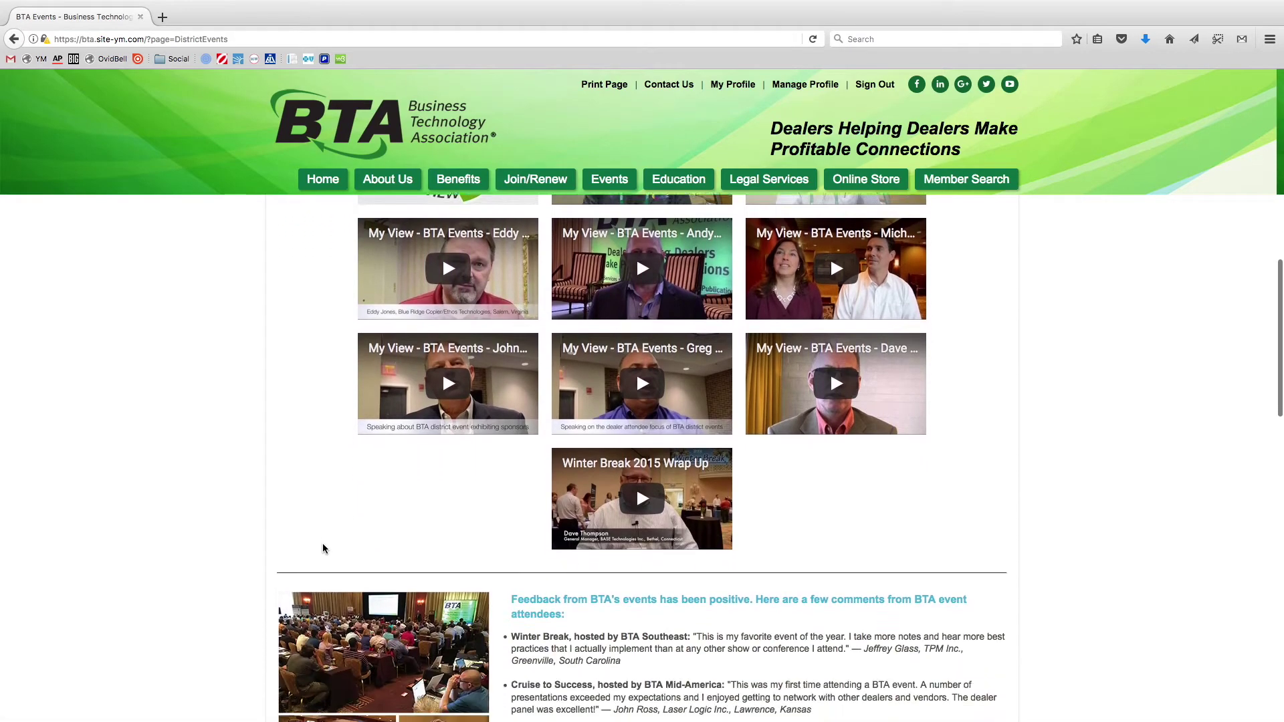
{"action": "scroll", "coordinate": [323, 547], "scroll_direction": "down", "scroll_amount": 2}
{"action": "scroll", "coordinate": [323, 548], "scroll_direction": "down", "scroll_amount": 3}
{"action": "scroll", "coordinate": [323, 548], "scroll_direction": "down", "scroll_amount": 6}
{"action": "scroll", "coordinate": [323, 547], "scroll_direction": "down", "scroll_amount": 2}
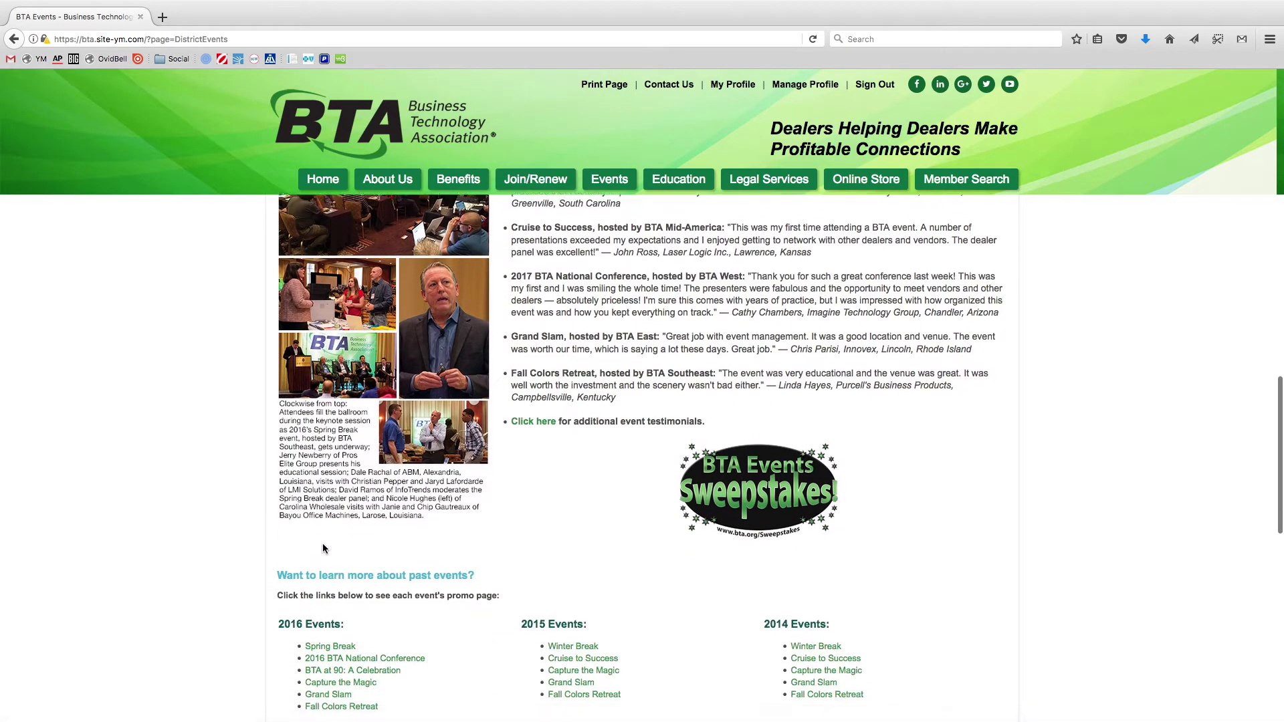
{"action": "scroll", "coordinate": [323, 548], "scroll_direction": "down", "scroll_amount": 1}
{"action": "scroll", "coordinate": [323, 548], "scroll_direction": "down", "scroll_amount": 1}
{"action": "scroll", "coordinate": [323, 548], "scroll_direction": "down", "scroll_amount": 2}
{"action": "scroll", "coordinate": [323, 542], "scroll_direction": "down", "scroll_amount": 2}
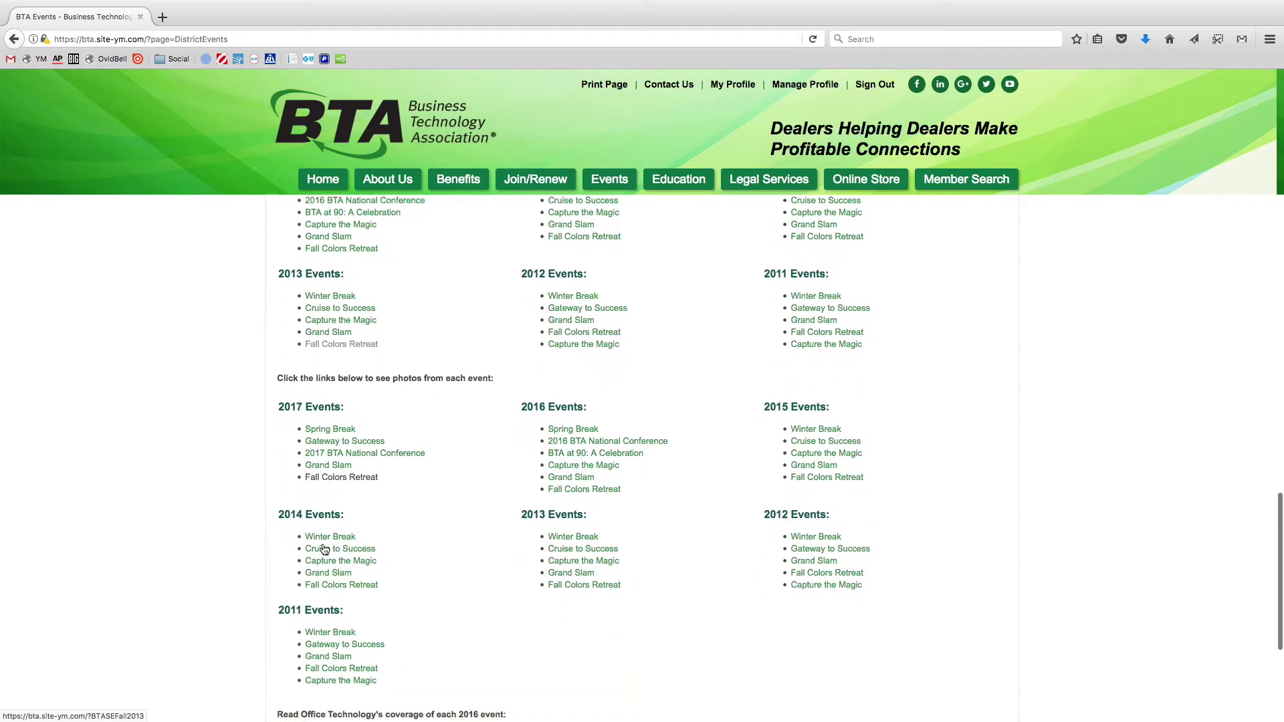
{"action": "scroll", "coordinate": [323, 542], "scroll_direction": "down", "scroll_amount": 4}
{"action": "scroll", "coordinate": [251, 513], "scroll_direction": "down", "scroll_amount": 1}
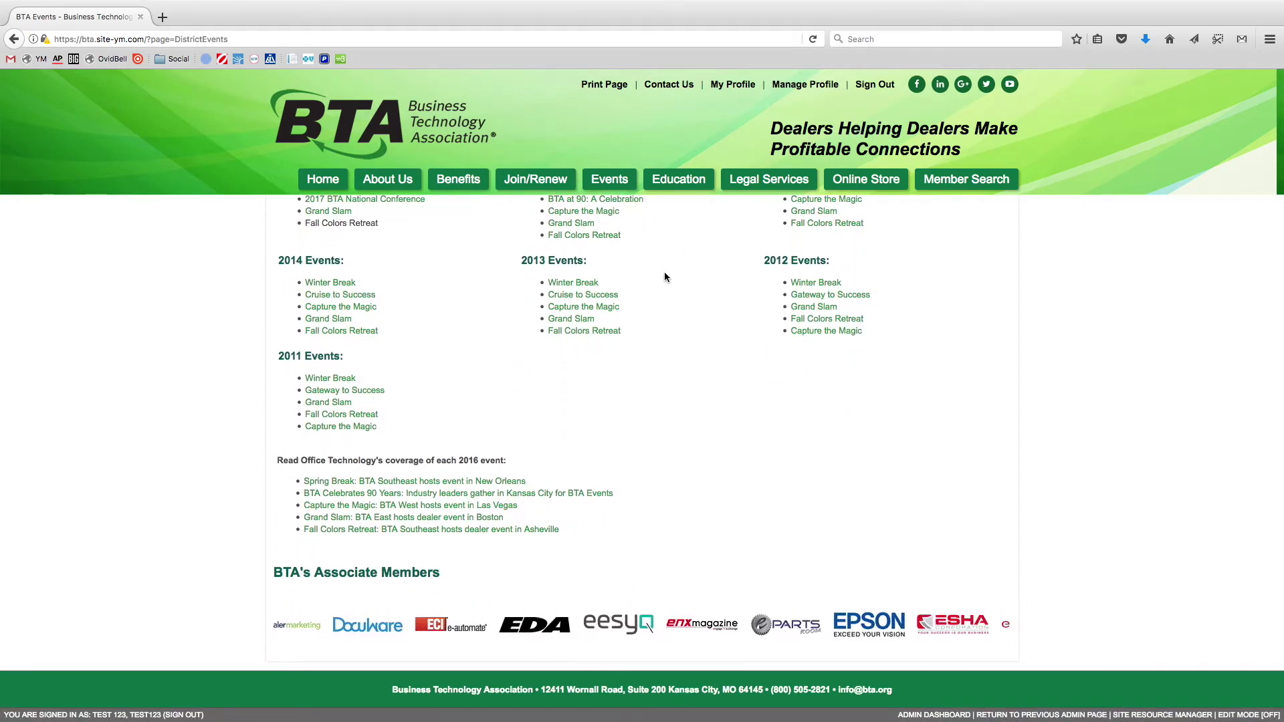
{"action": "scroll", "coordinate": [680, 235], "scroll_direction": "up", "scroll_amount": 1}
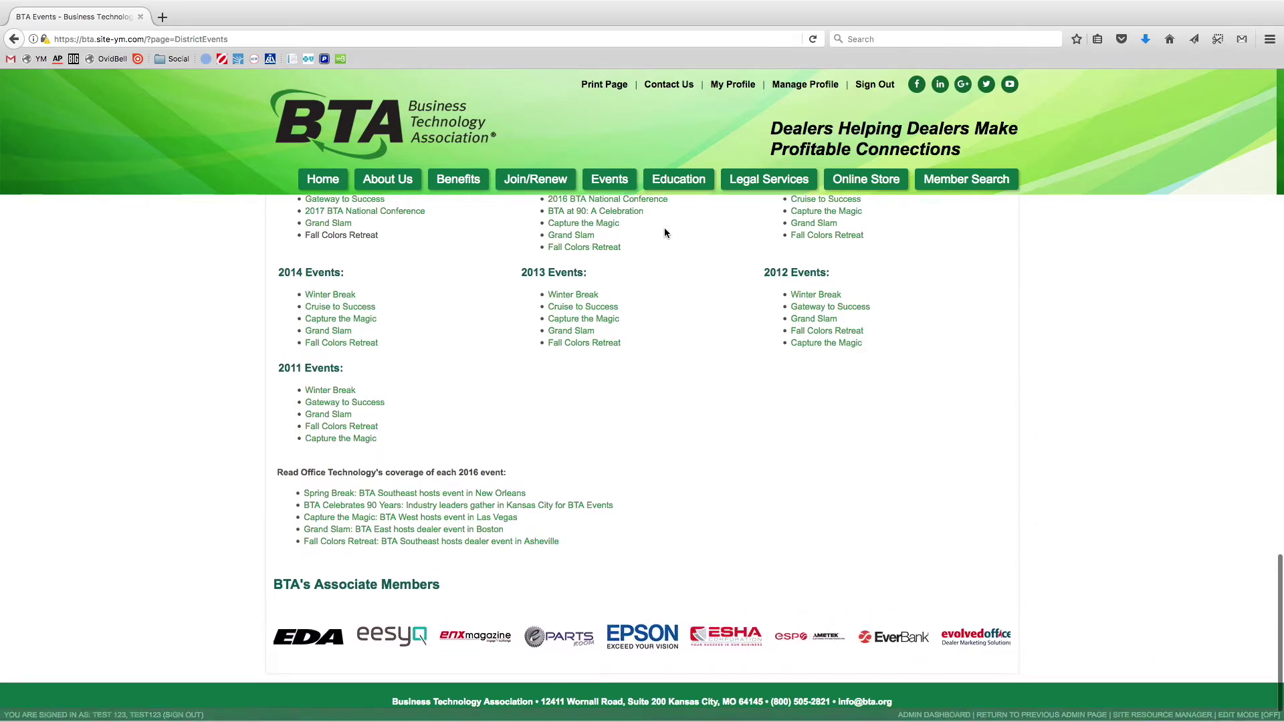
View Education & Certification, highlight then clear the red members notice, and open the BEQI page.
{"action": "left_click", "coordinate": [667, 180]}
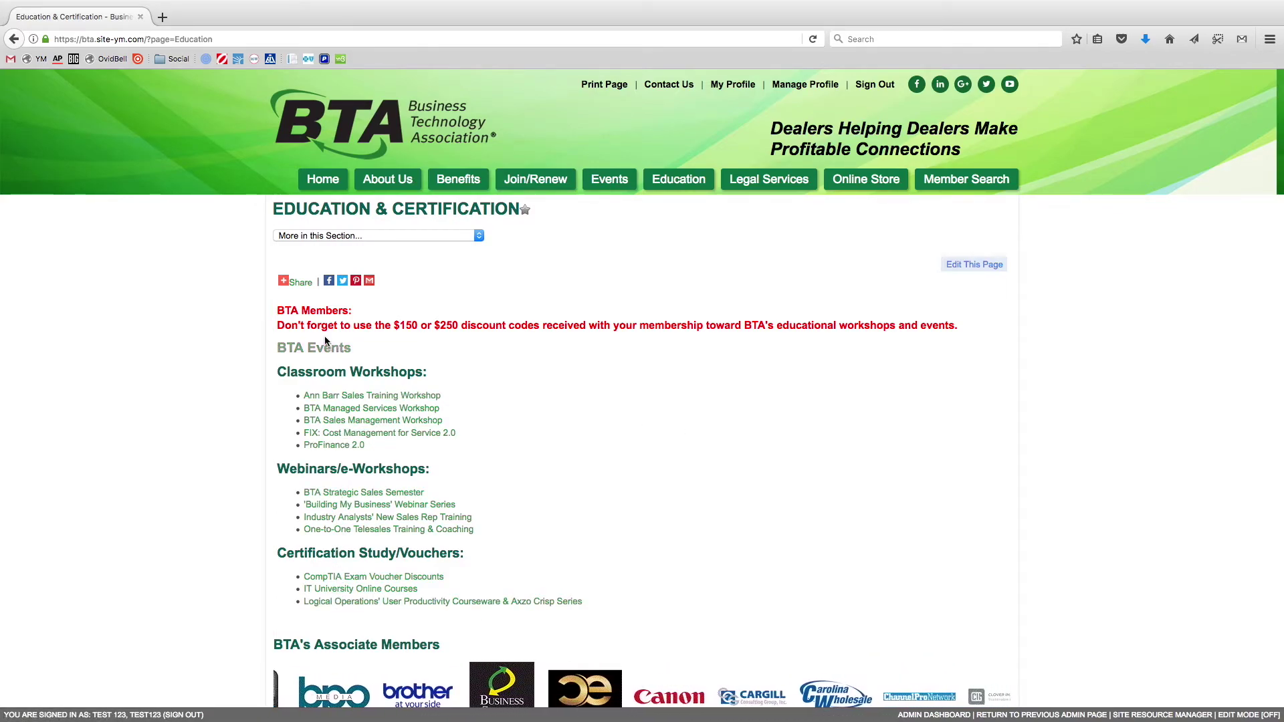
{"action": "left_click_drag", "start_coordinate": [277, 307], "coordinate": [961, 326]}
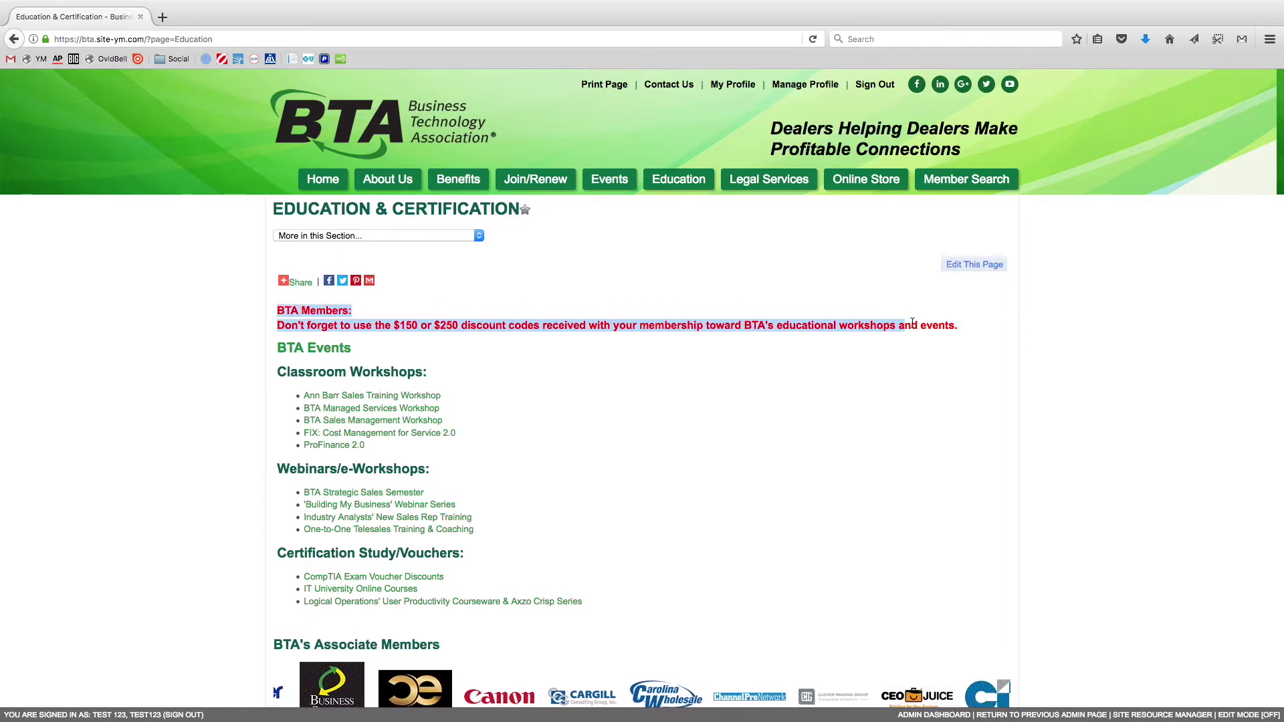
{"action": "left_click", "coordinate": [978, 332]}
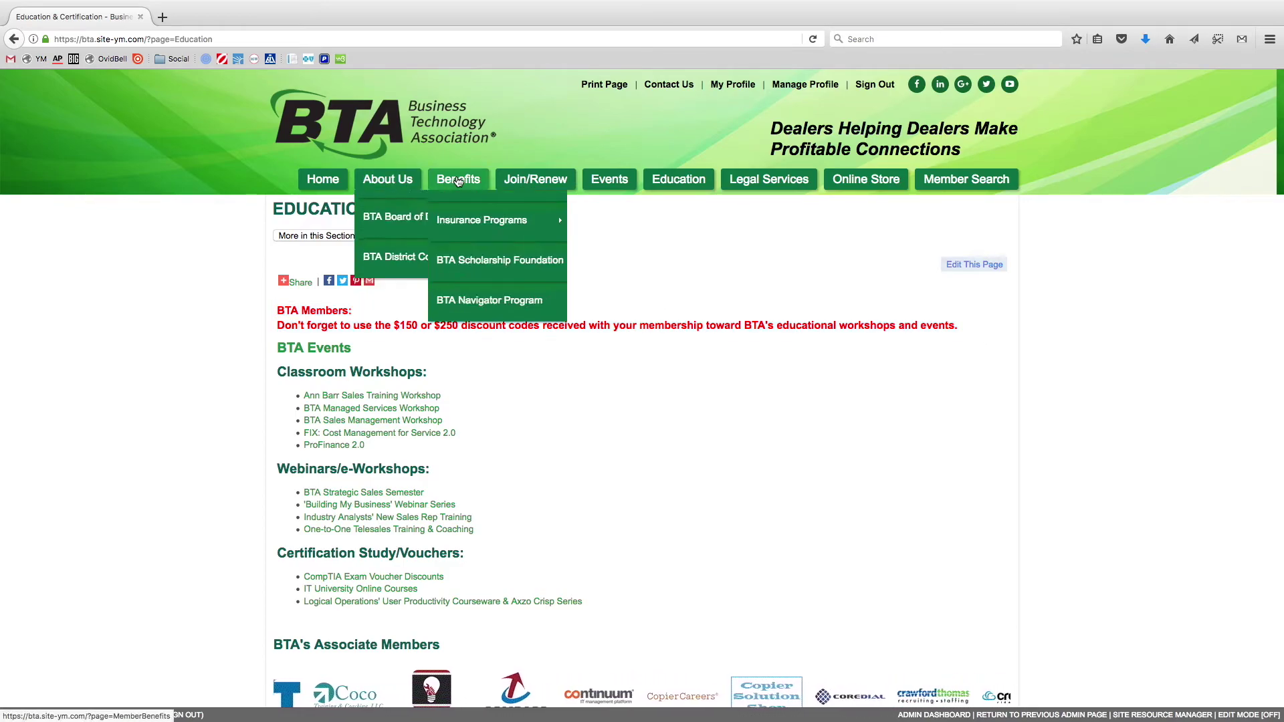
{"action": "mouse_move", "coordinate": [459, 178]}
{"action": "mouse_move", "coordinate": [499, 377]}
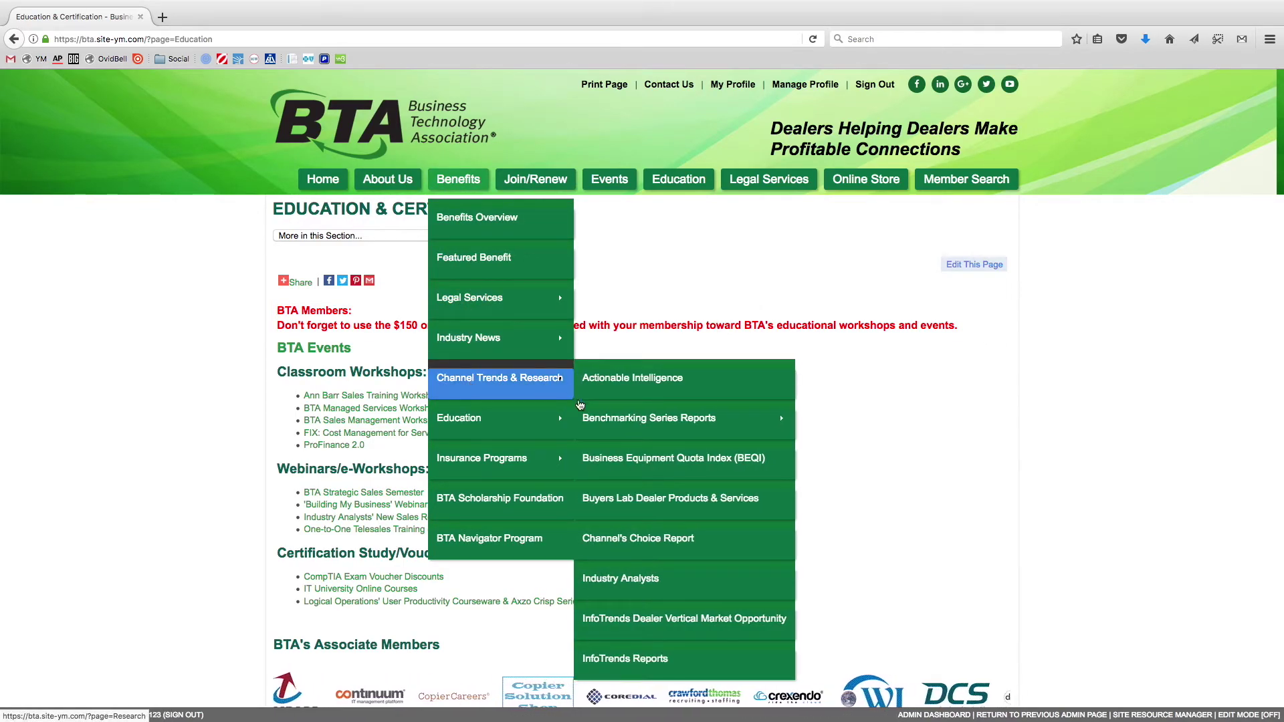
{"action": "left_click", "coordinate": [672, 457]}
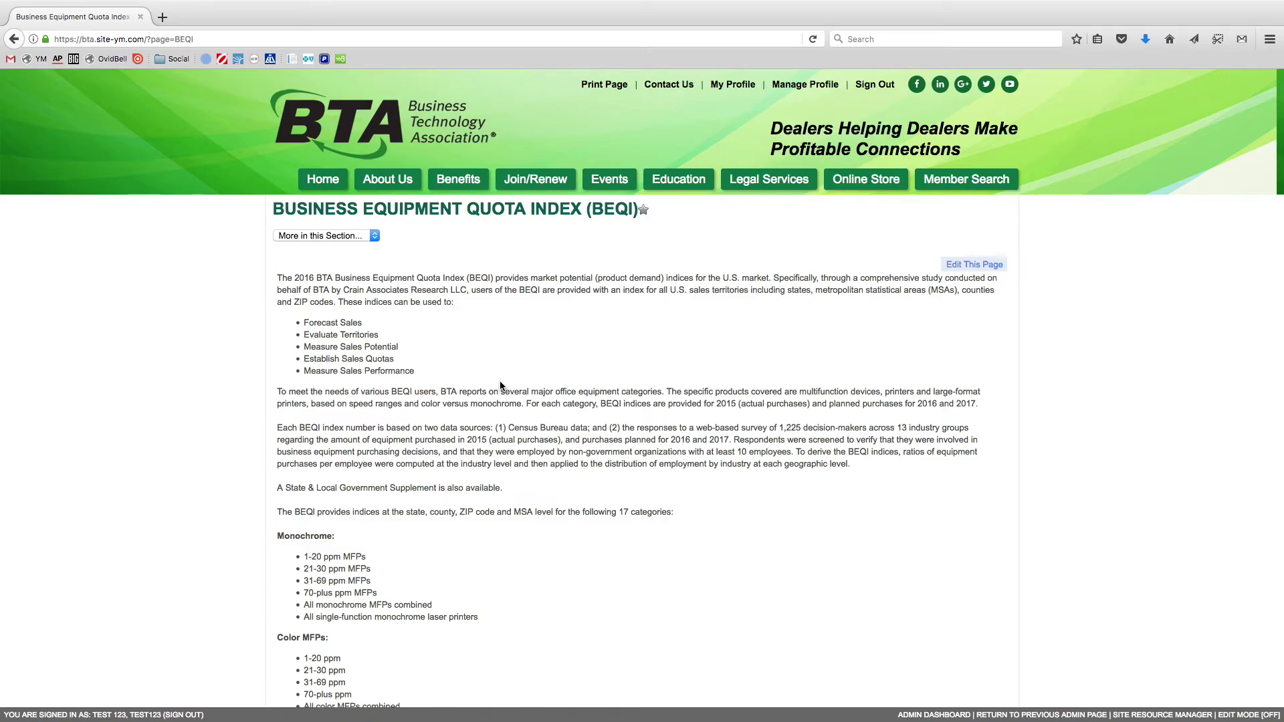
Leave the BEQI page and return to the BTA home page.
{"action": "left_click", "coordinate": [328, 192]}
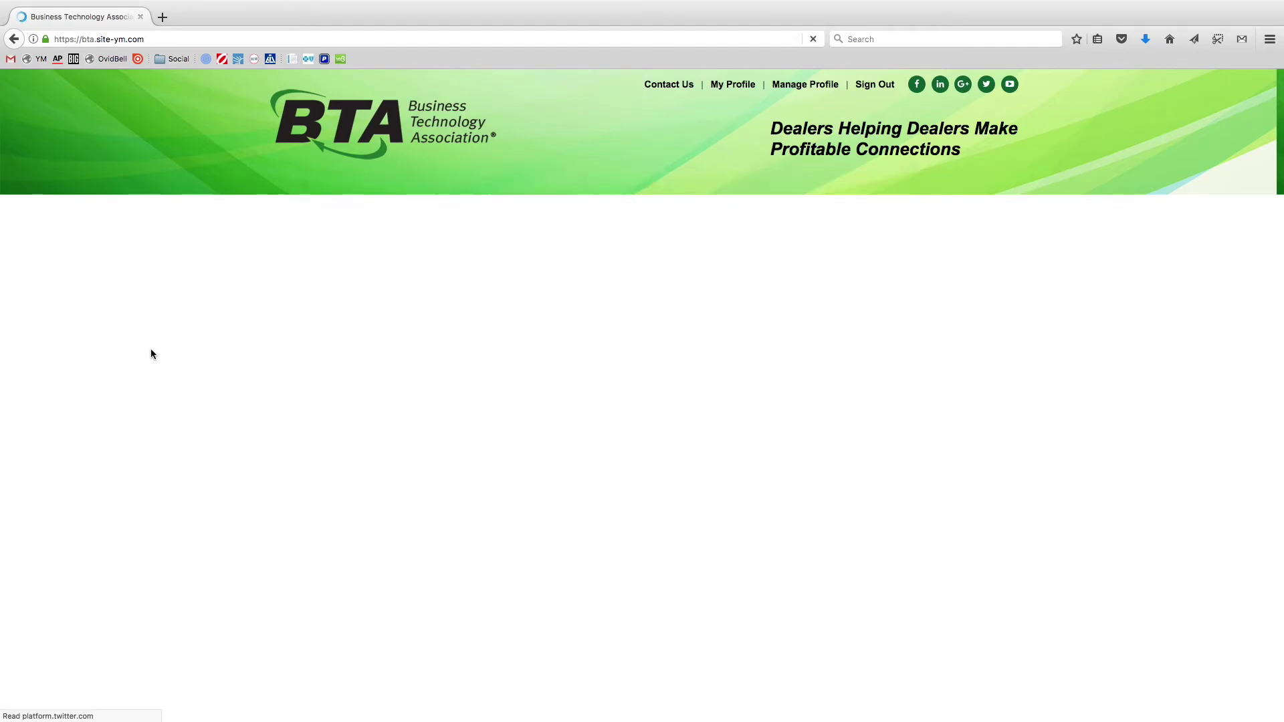
{"action": "scroll", "coordinate": [665, 476], "scroll_direction": "down", "scroll_amount": 5}
{"action": "scroll", "coordinate": [653, 457], "scroll_direction": "down", "scroll_amount": 4}
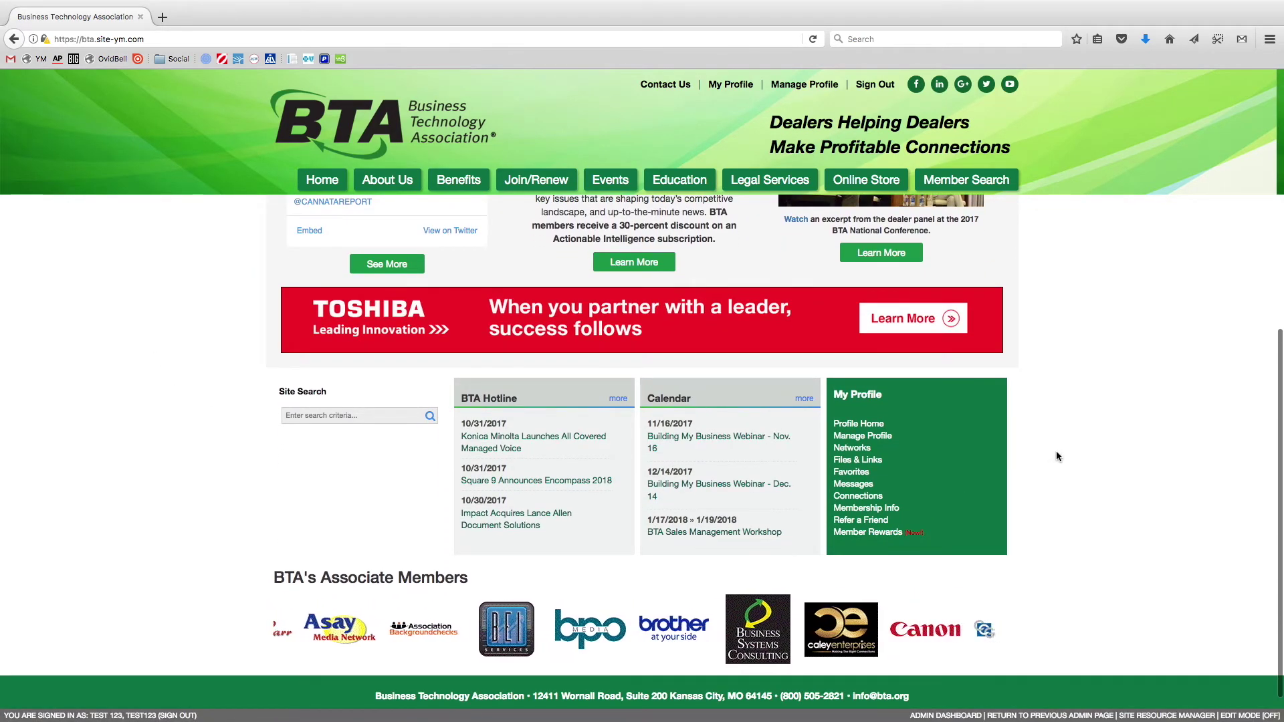
View About Us and the BTA App page, then open the 2017-2018 Board of Directors.
{"action": "left_click", "coordinate": [388, 180]}
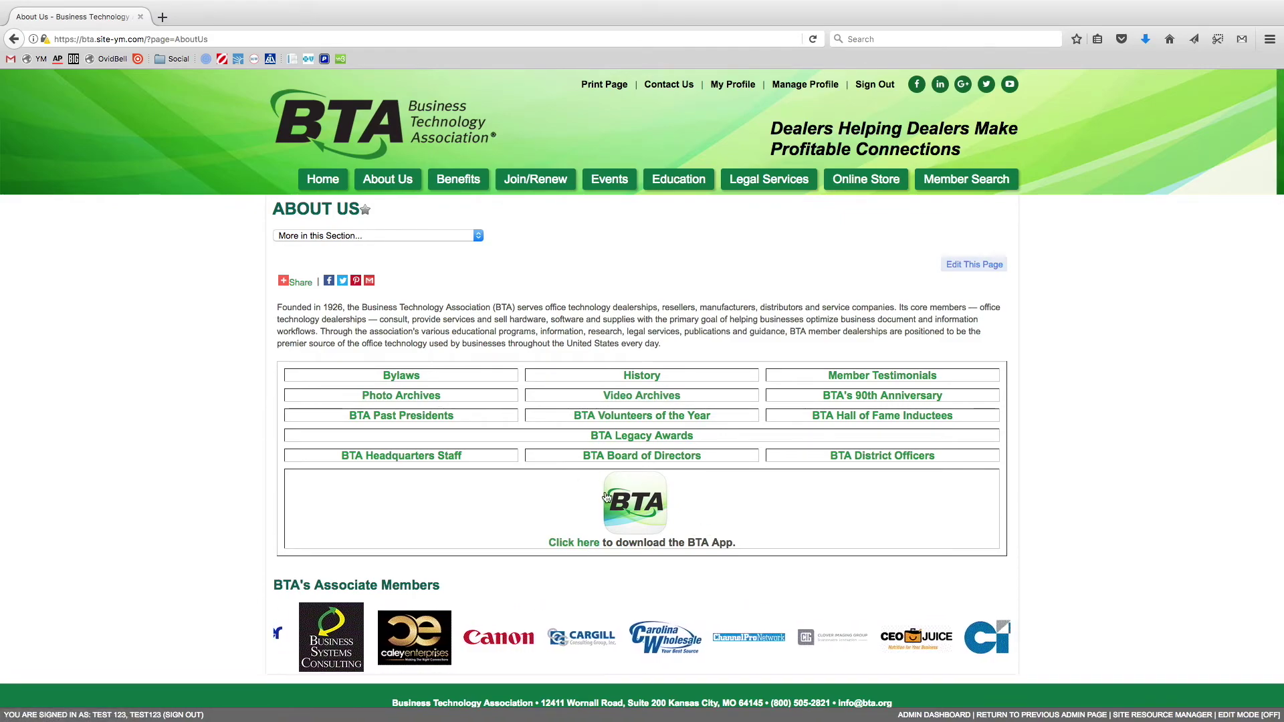
{"action": "left_click", "coordinate": [635, 515]}
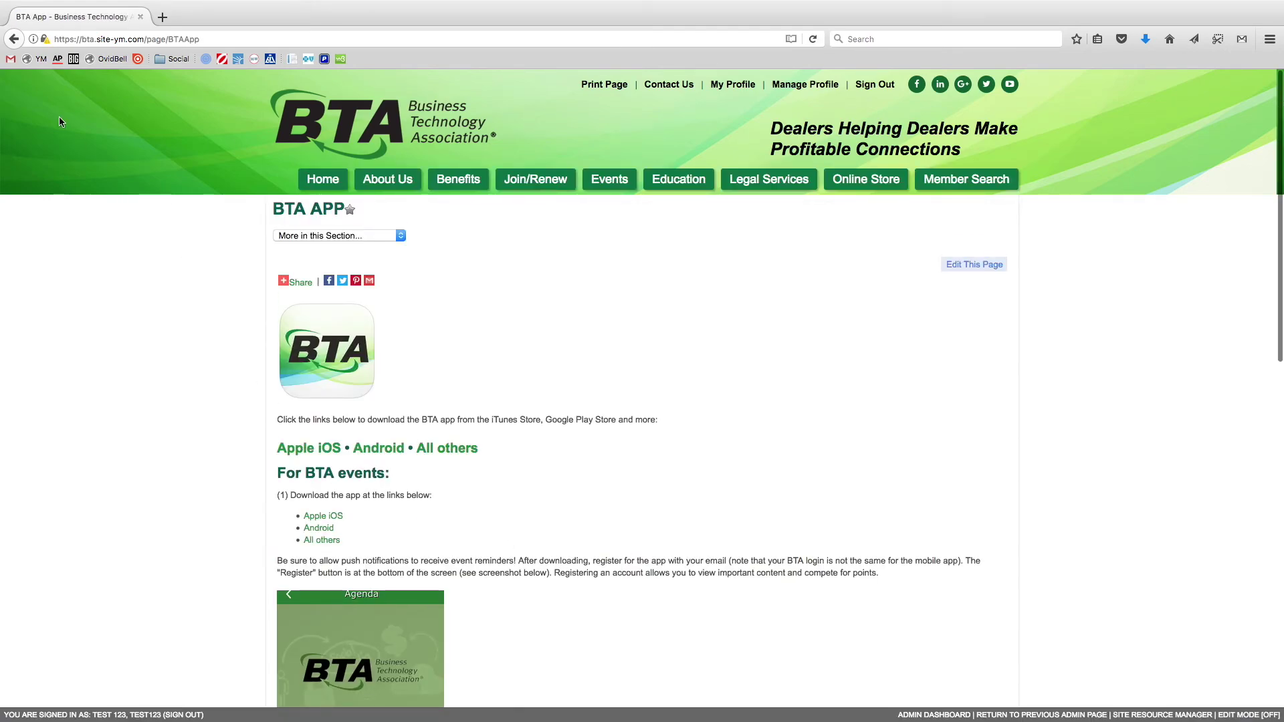
{"action": "left_click", "coordinate": [13, 40]}
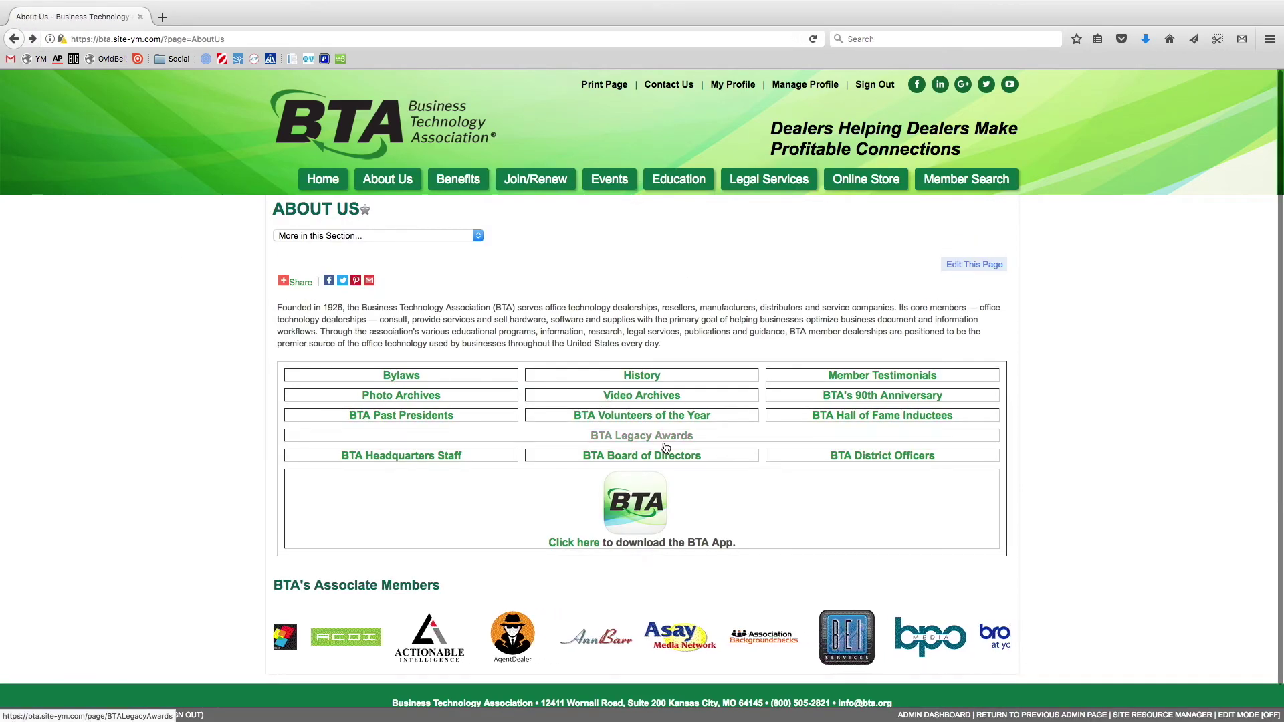
{"action": "left_click", "coordinate": [667, 456]}
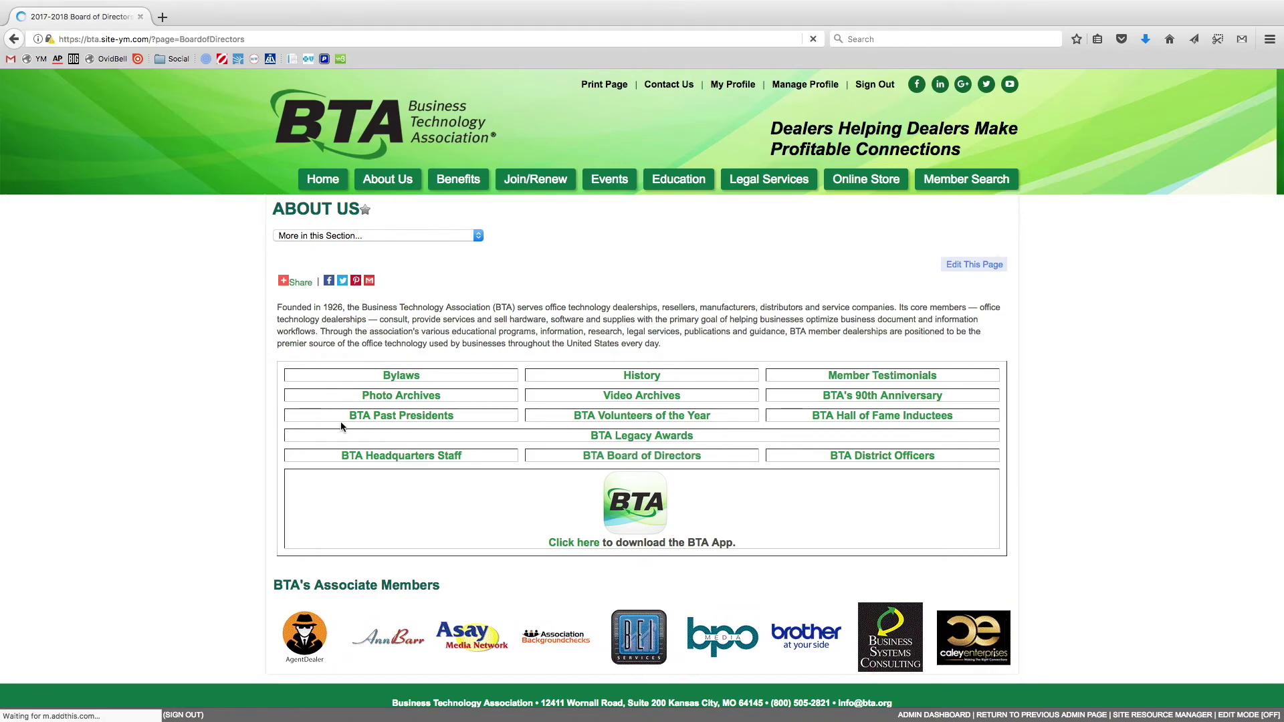
{"action": "scroll", "coordinate": [696, 445], "scroll_direction": "down", "scroll_amount": 3}
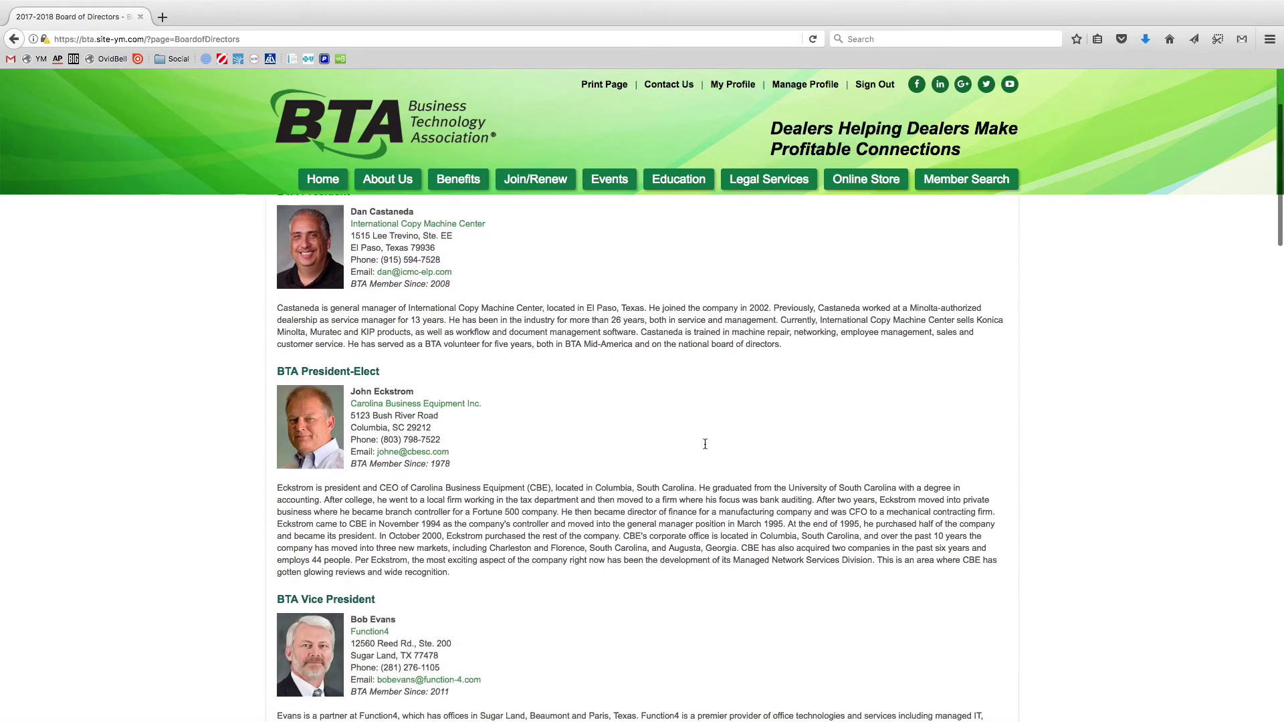
{"action": "scroll", "coordinate": [698, 447], "scroll_direction": "down", "scroll_amount": 1}
{"action": "scroll", "coordinate": [703, 448], "scroll_direction": "down", "scroll_amount": 3}
{"action": "scroll", "coordinate": [704, 448], "scroll_direction": "down", "scroll_amount": 1}
{"action": "scroll", "coordinate": [704, 449], "scroll_direction": "down", "scroll_amount": 2}
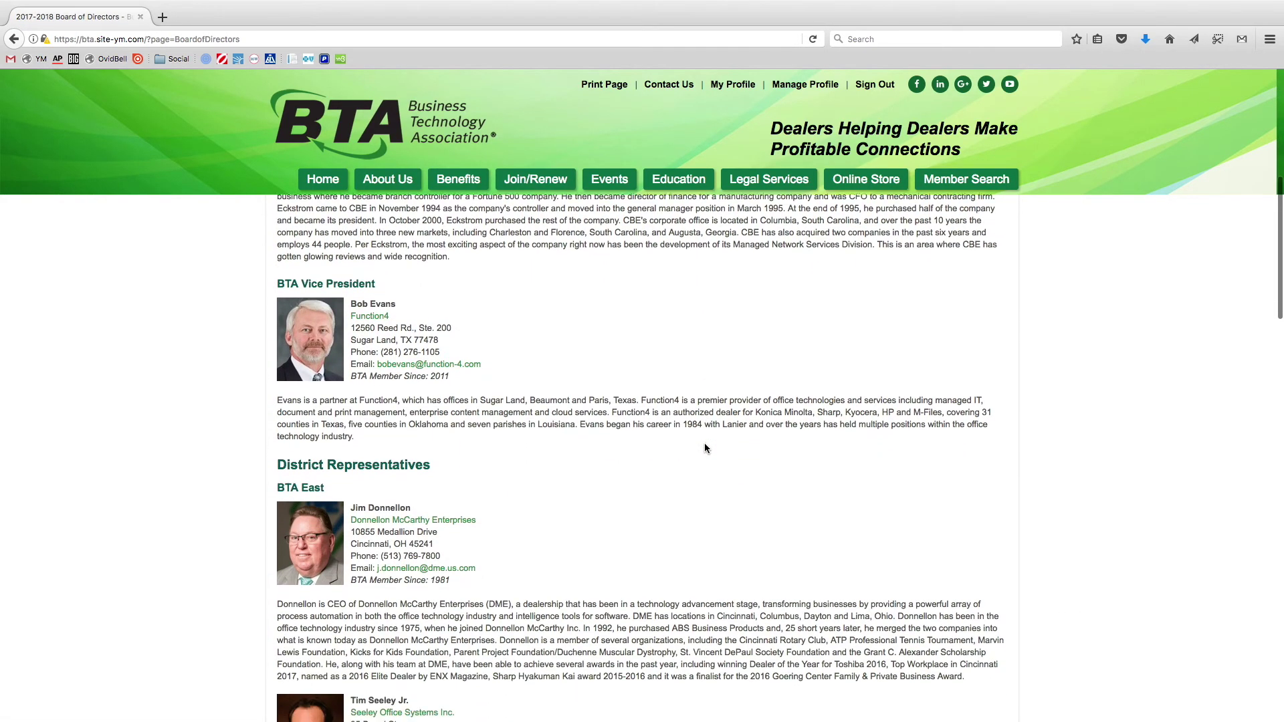
{"action": "scroll", "coordinate": [704, 448], "scroll_direction": "down", "scroll_amount": 4}
{"action": "scroll", "coordinate": [704, 449], "scroll_direction": "down", "scroll_amount": 1}
{"action": "scroll", "coordinate": [704, 448], "scroll_direction": "down", "scroll_amount": 2}
{"action": "scroll", "coordinate": [704, 448], "scroll_direction": "down", "scroll_amount": 1}
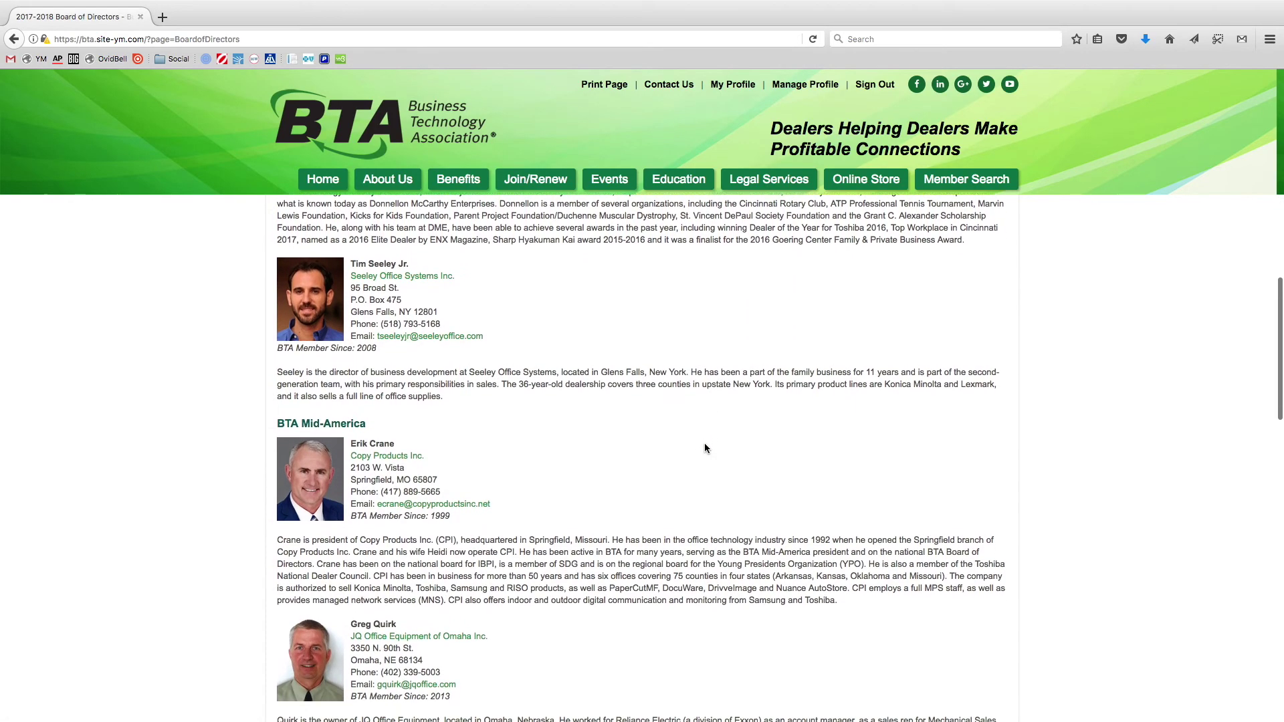
{"action": "scroll", "coordinate": [705, 448], "scroll_direction": "down", "scroll_amount": 3}
{"action": "scroll", "coordinate": [705, 447], "scroll_direction": "down", "scroll_amount": 1}
{"action": "scroll", "coordinate": [704, 448], "scroll_direction": "down", "scroll_amount": 1}
{"action": "scroll", "coordinate": [705, 449], "scroll_direction": "down", "scroll_amount": 3}
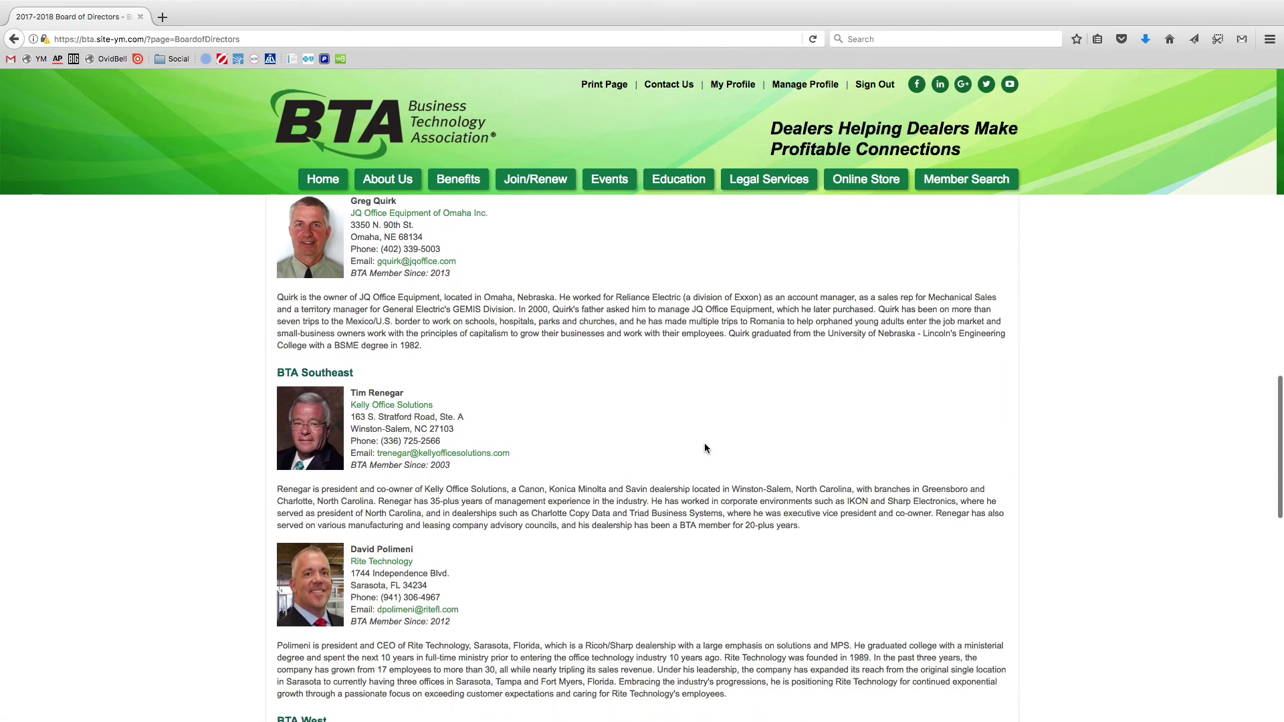
{"action": "scroll", "coordinate": [704, 449], "scroll_direction": "down", "scroll_amount": 3}
{"action": "scroll", "coordinate": [705, 448], "scroll_direction": "down", "scroll_amount": 2}
{"action": "scroll", "coordinate": [705, 448], "scroll_direction": "down", "scroll_amount": 3}
{"action": "scroll", "coordinate": [705, 449], "scroll_direction": "down", "scroll_amount": 2}
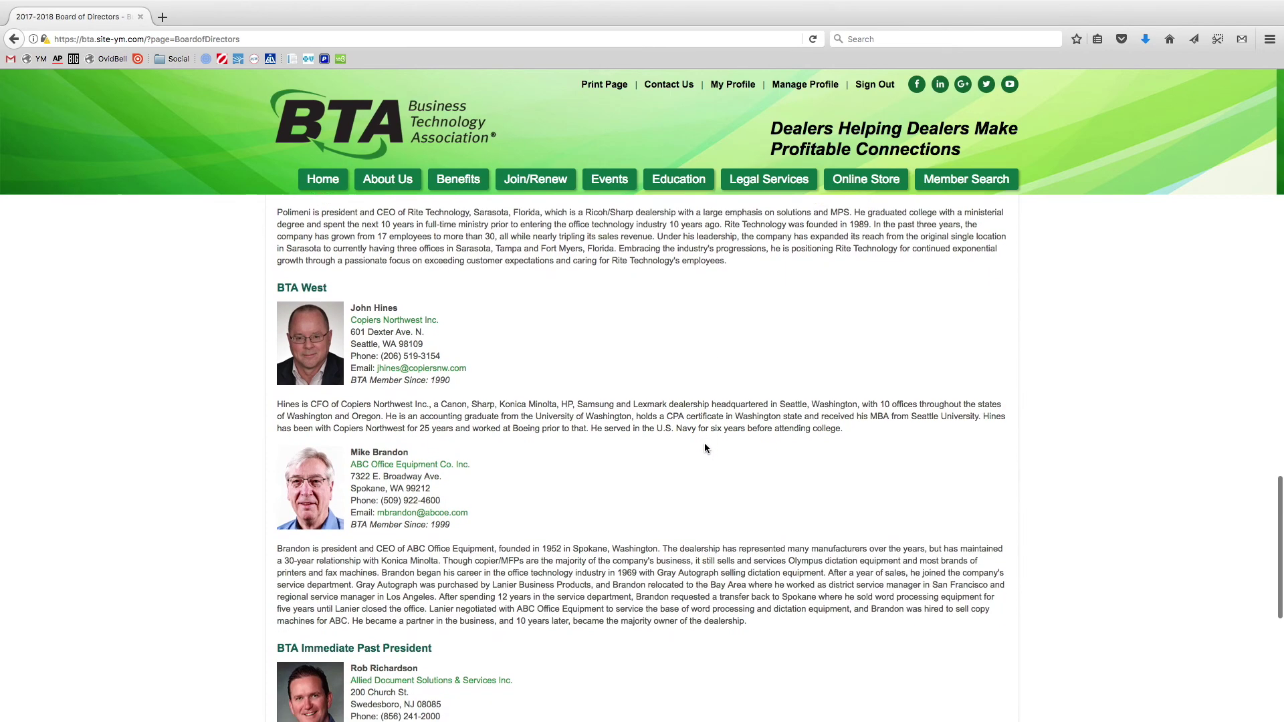
{"action": "scroll", "coordinate": [705, 449], "scroll_direction": "down", "scroll_amount": 5}
{"action": "scroll", "coordinate": [704, 449], "scroll_direction": "down", "scroll_amount": 2}
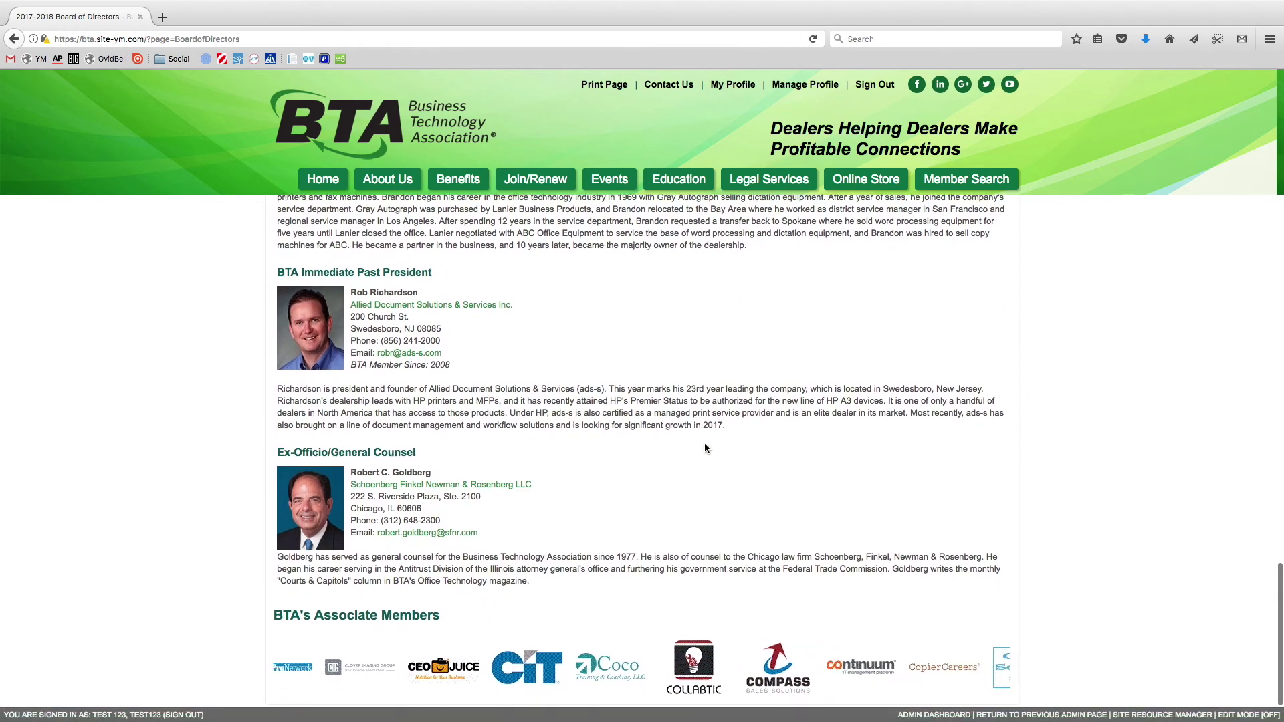
After viewing the Board of Directors profiles, return to the BTA home page.
{"action": "left_click", "coordinate": [206, 162]}
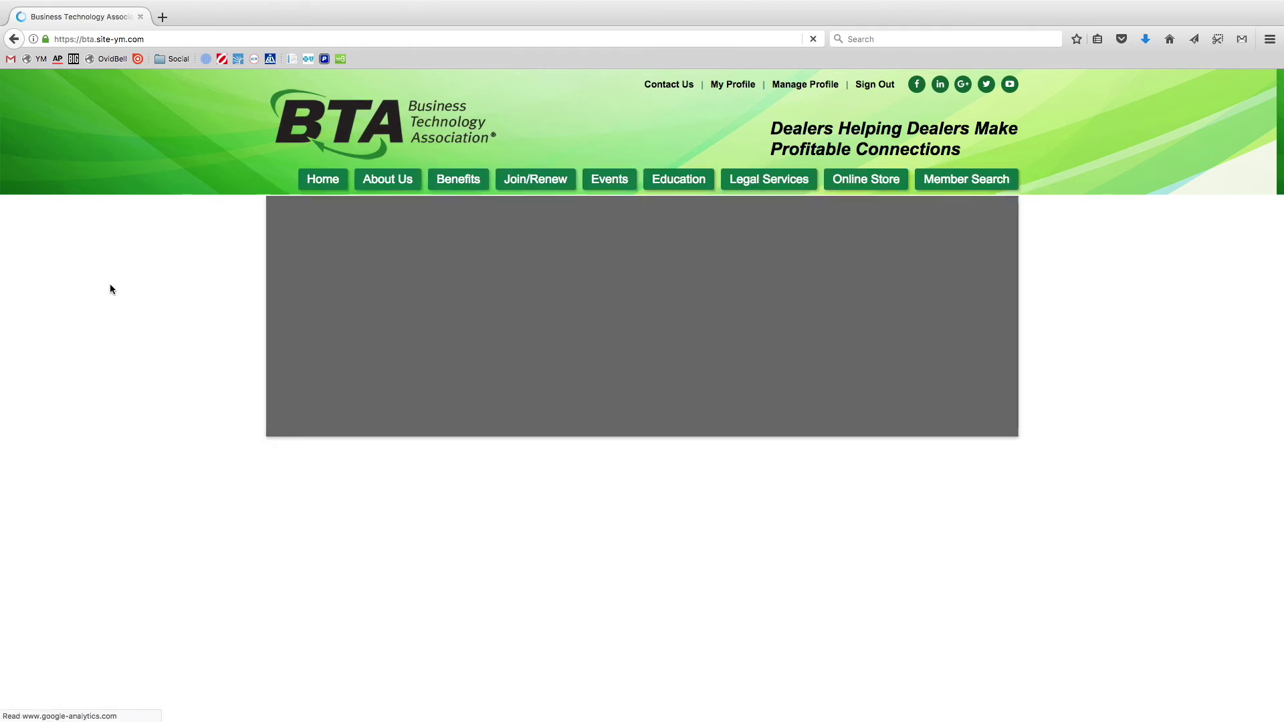